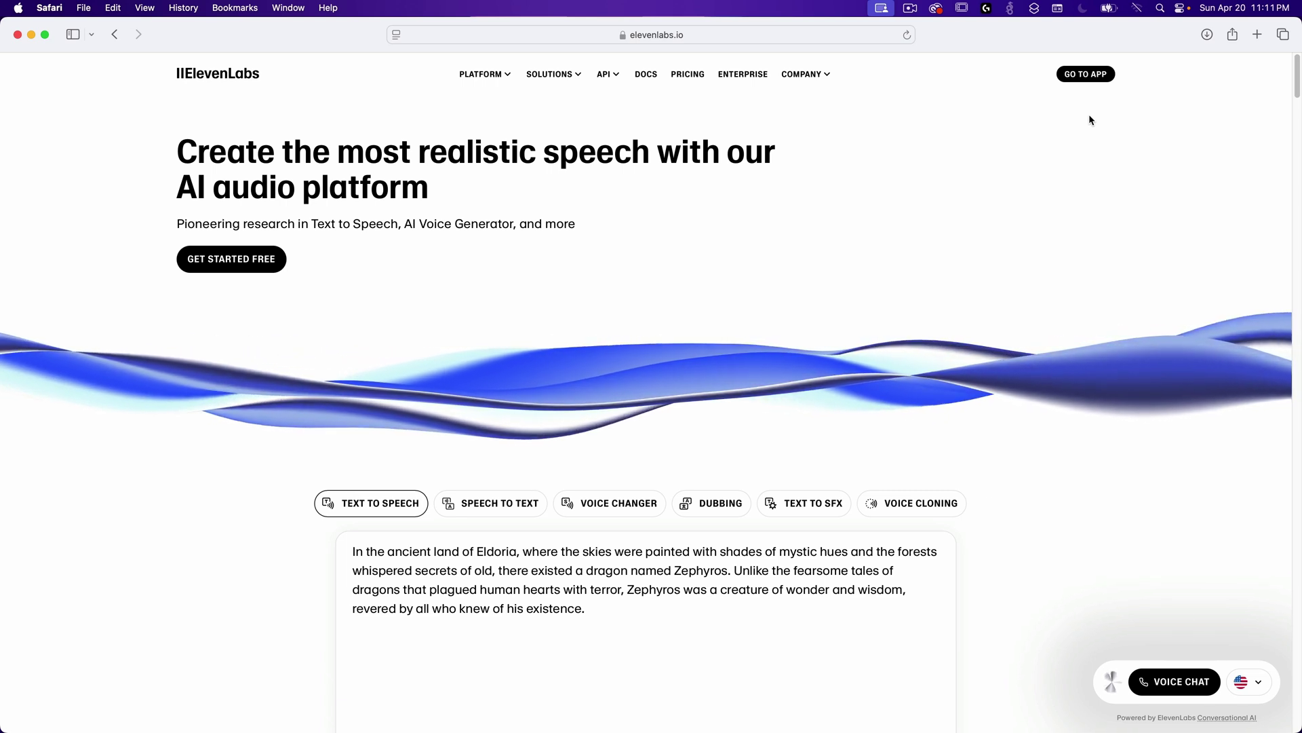
Step: Enter the ElevenLabs app and open the Text to Speech playground
click(1088, 76)
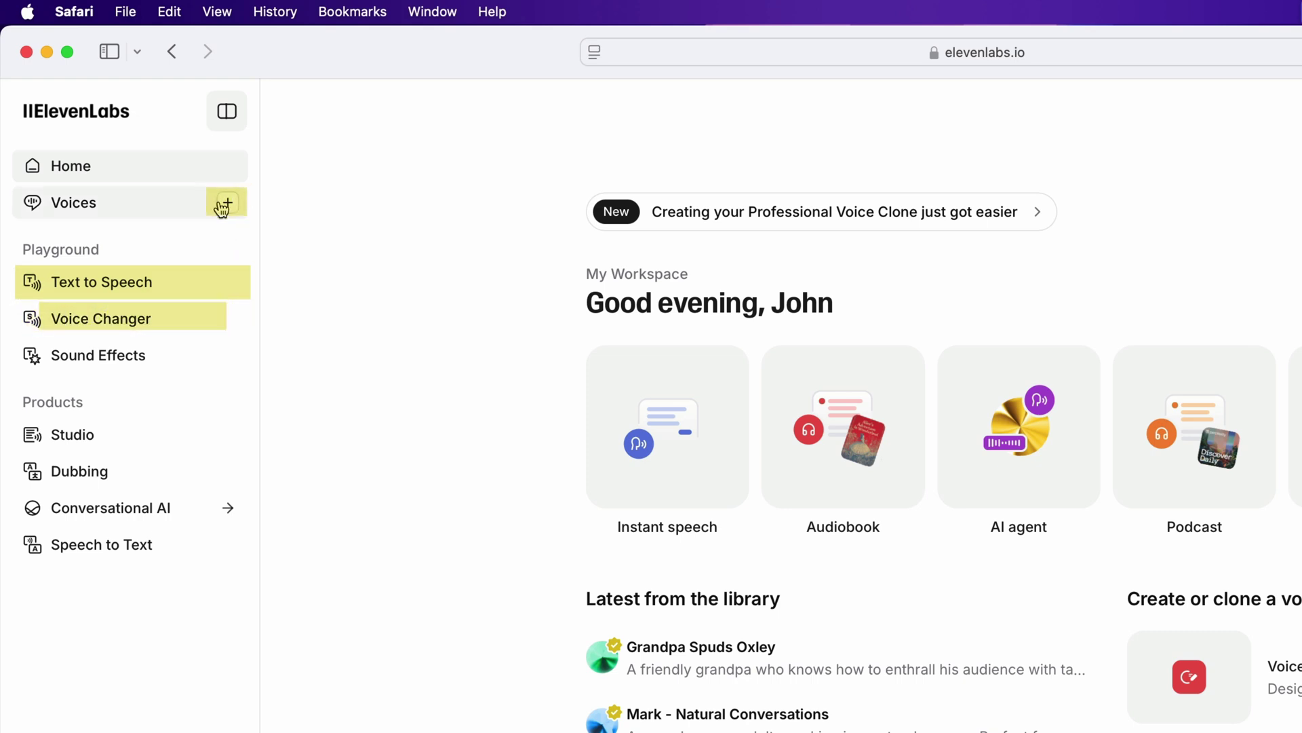
click(206, 284)
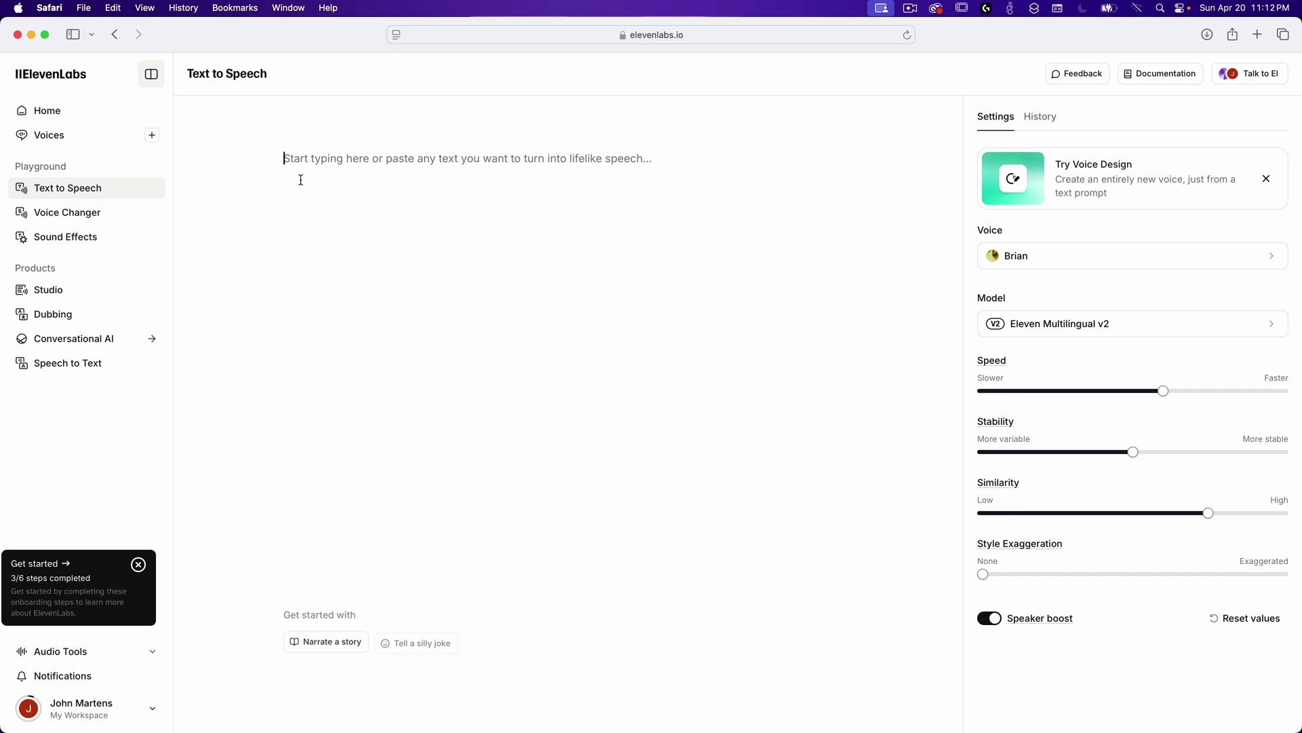
Step: Paste the 142-character Apple-A-Day episode intro into the speech text box
key(super+v)
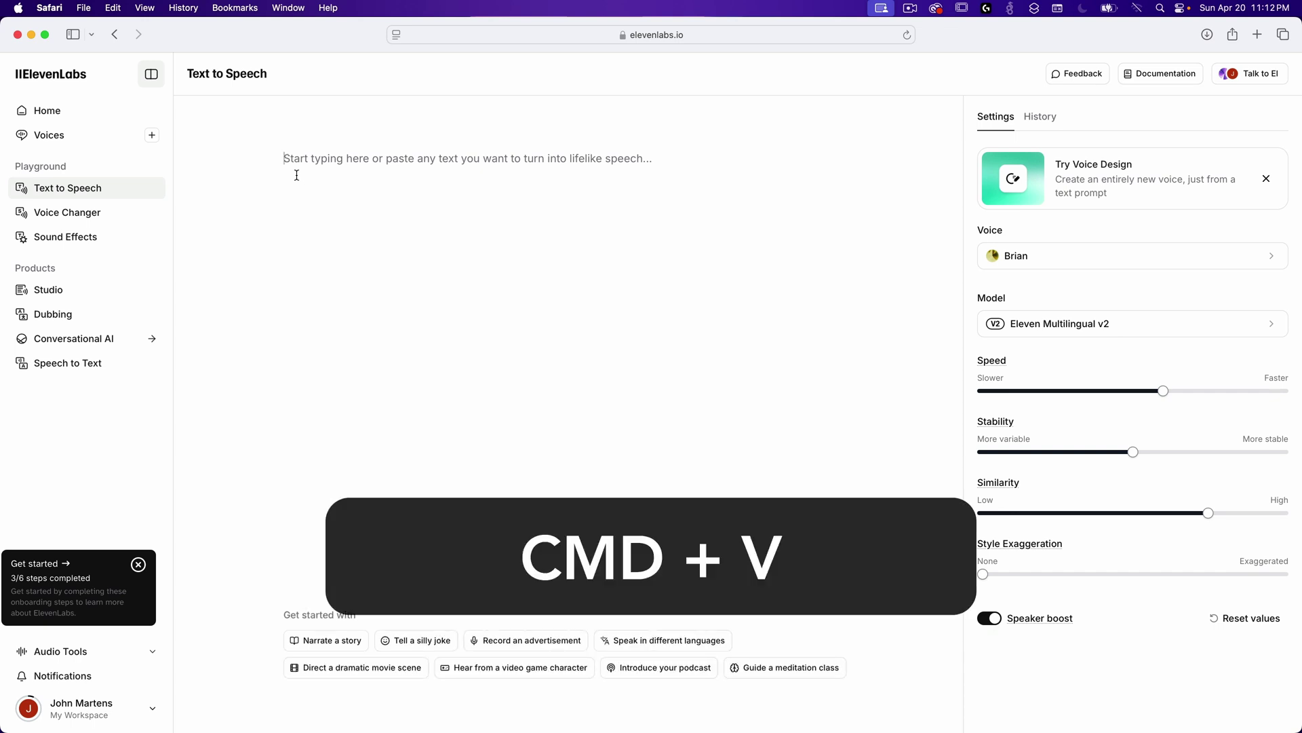
text(Hi there! Welcome to another episode of Apple-A-Day. In today's episode I'm going to look into A.I. Voices to see if they are really any good.)
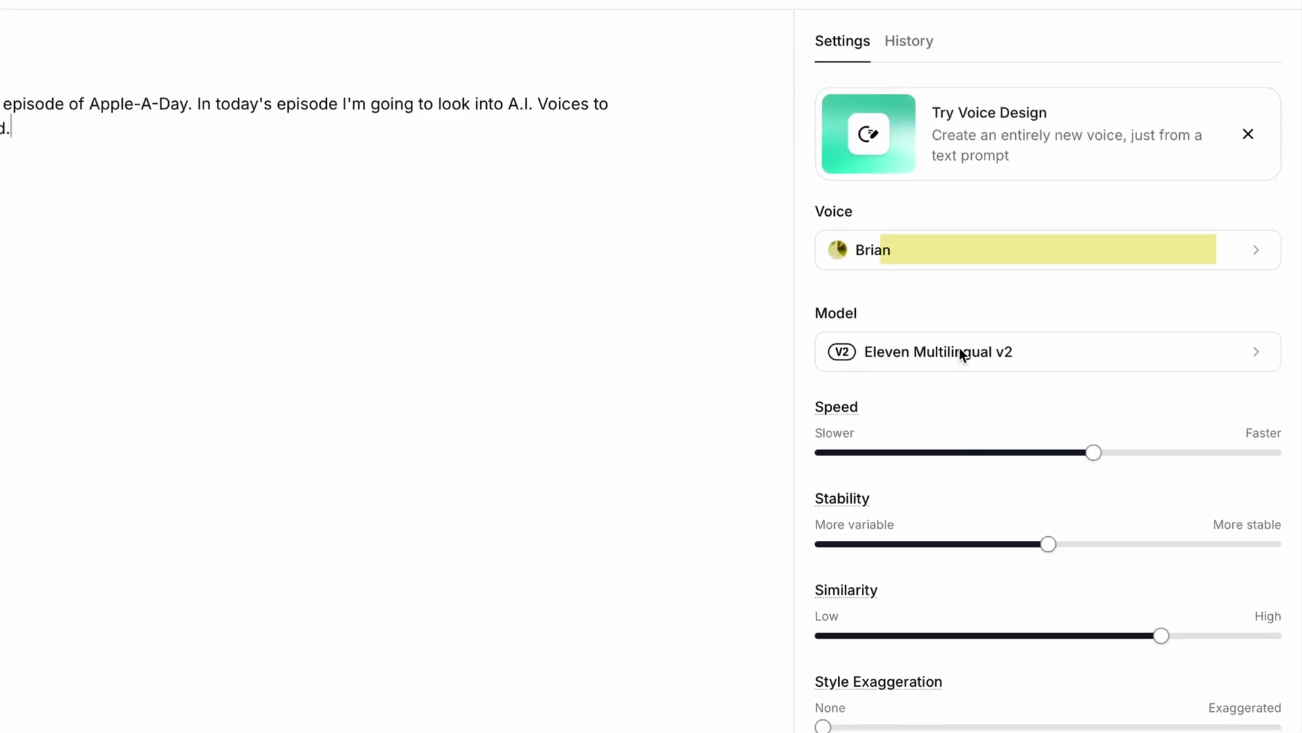
click(960, 258)
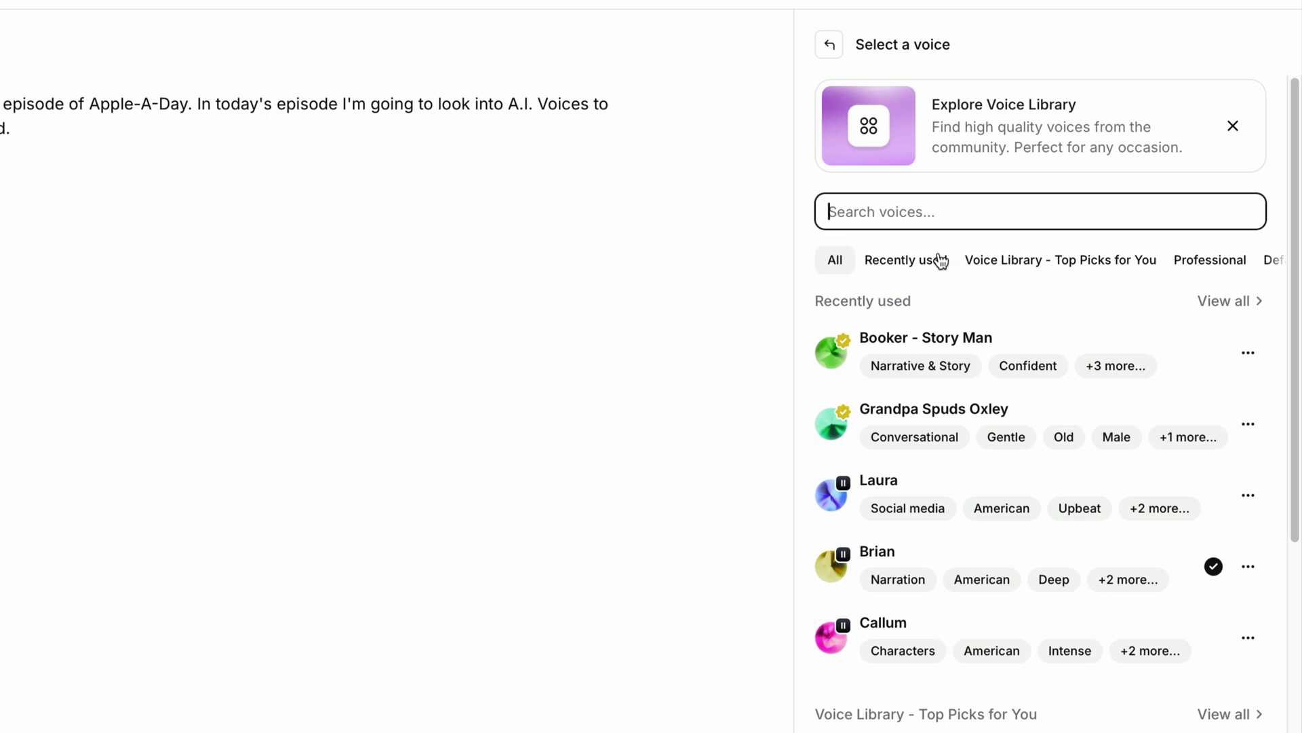
scroll(896, 407, down, 8)
scroll(900, 420, down, 4)
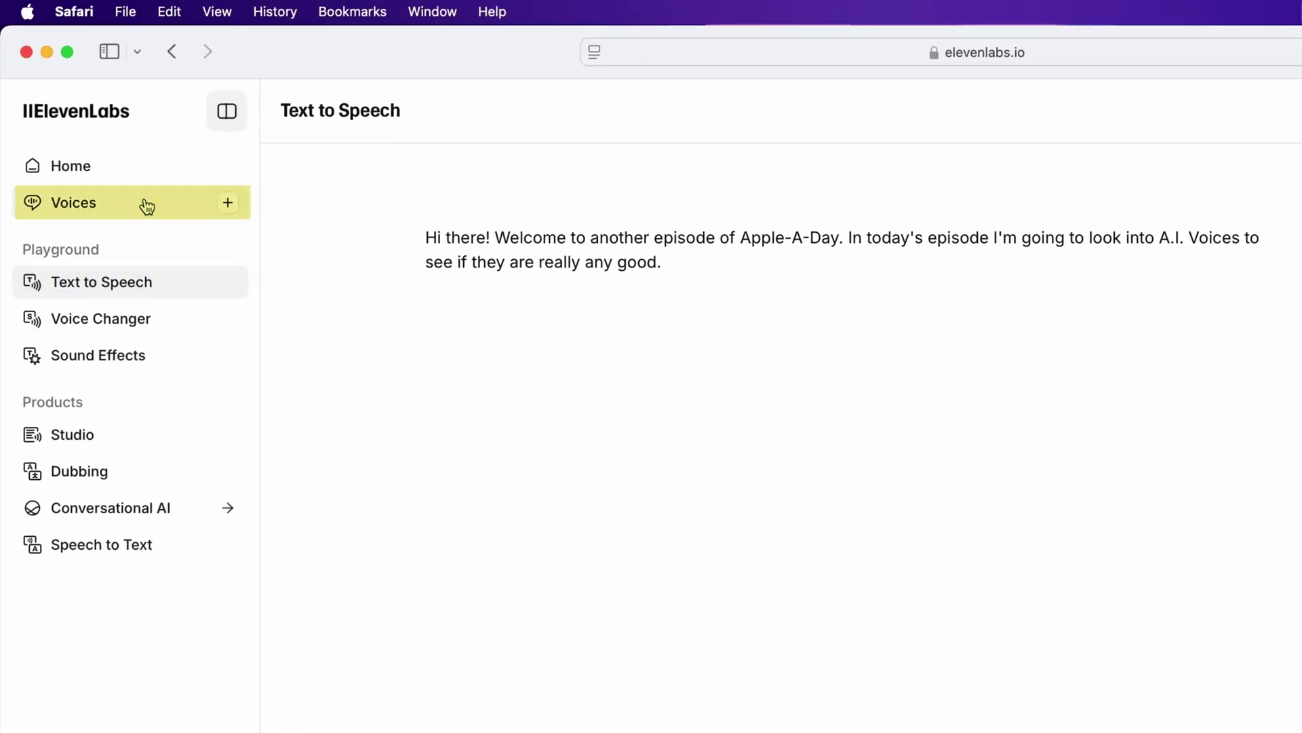
Step: Open the shared Voice Library from the Voices page
click(144, 204)
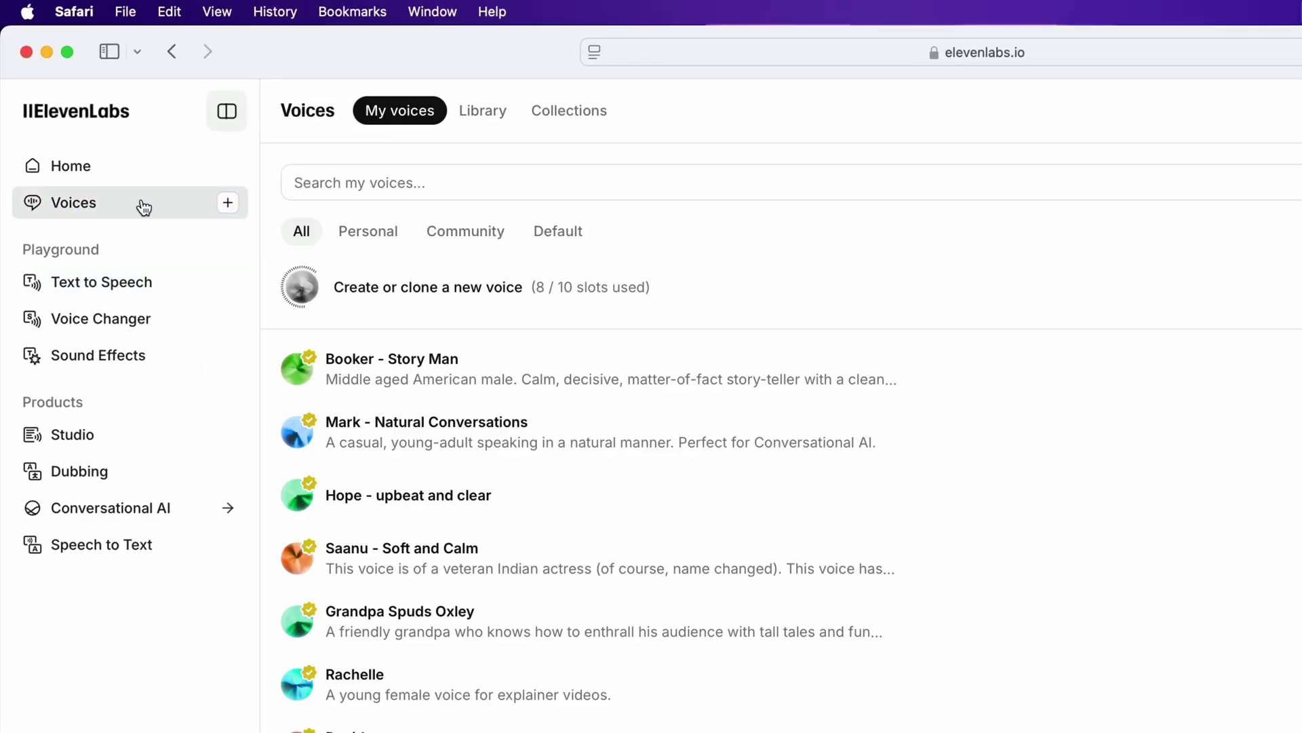
click(495, 115)
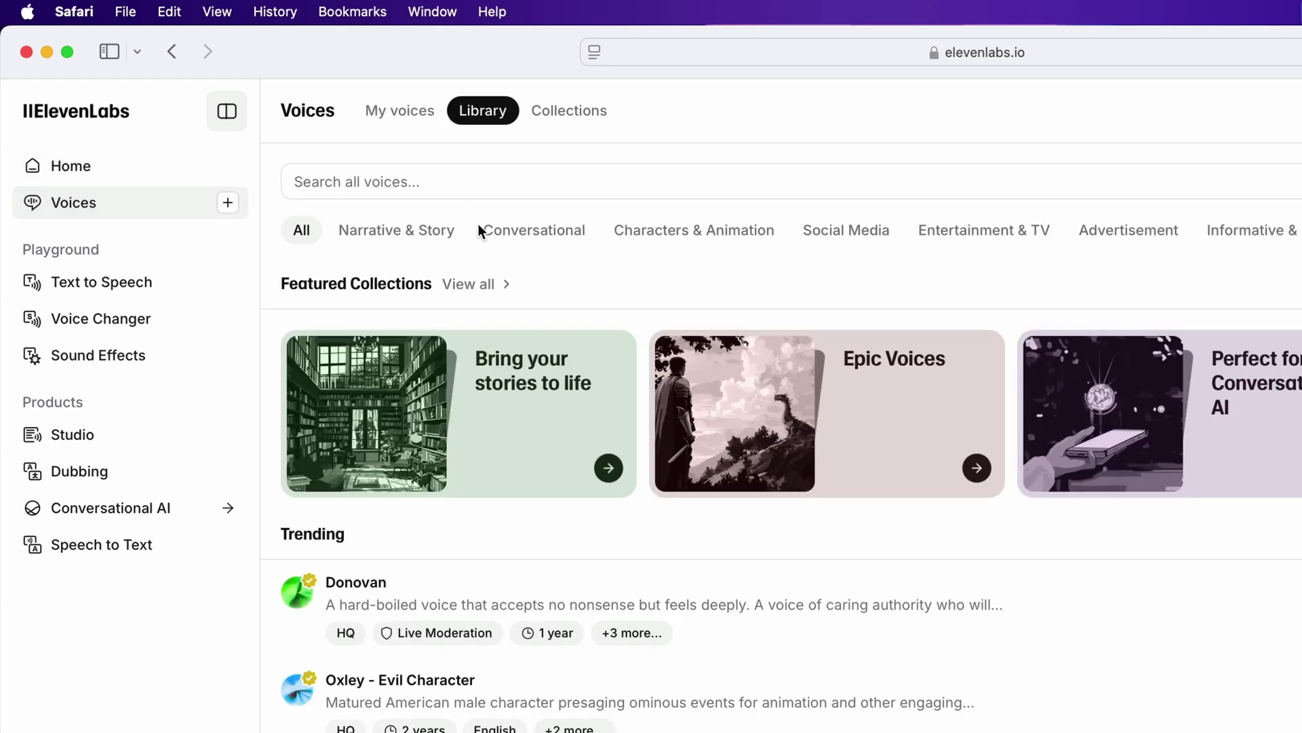
scroll(510, 479, down, 7)
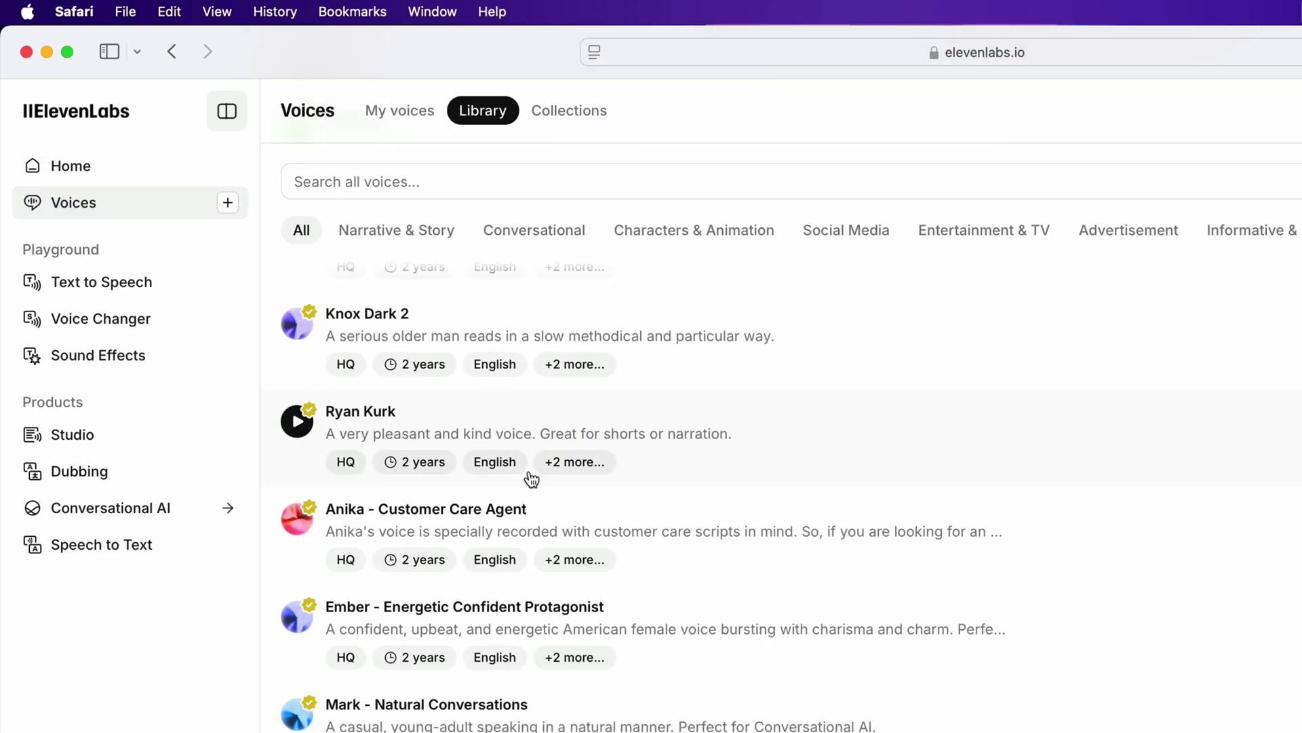
scroll(532, 478, down, 7)
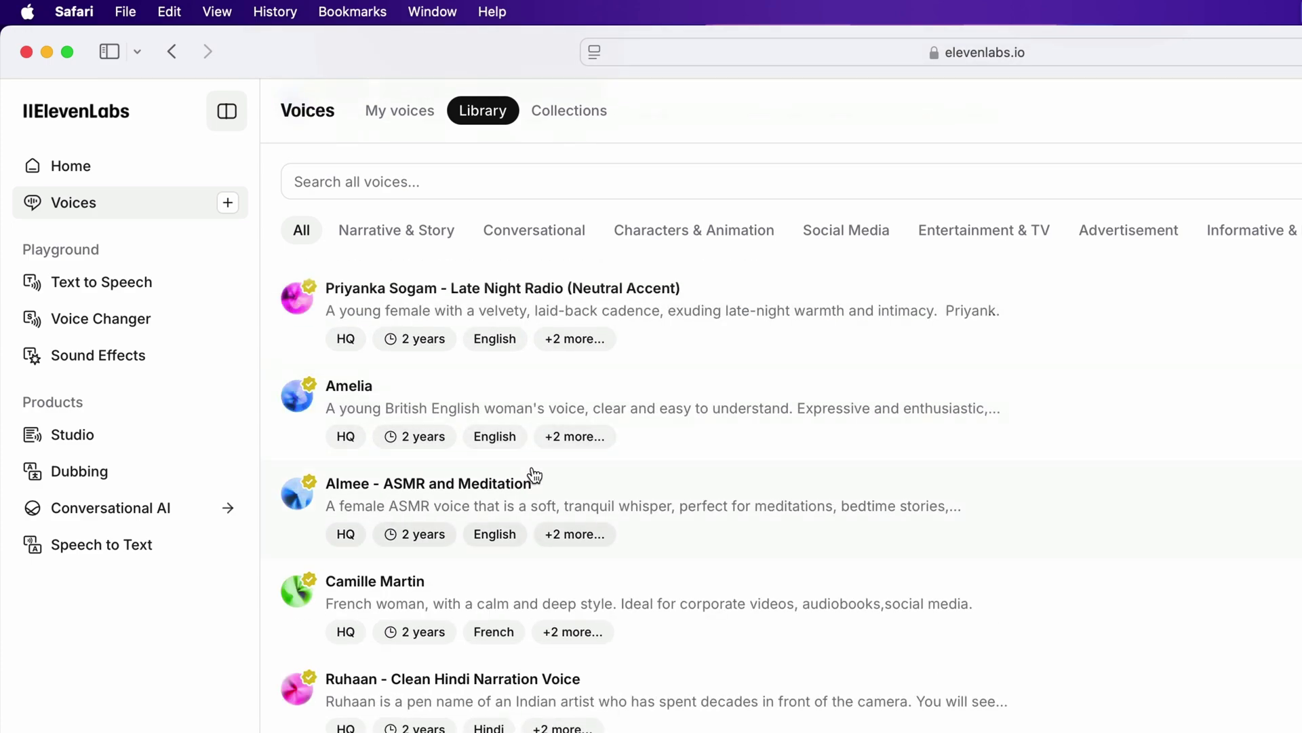
scroll(534, 476, down, 5)
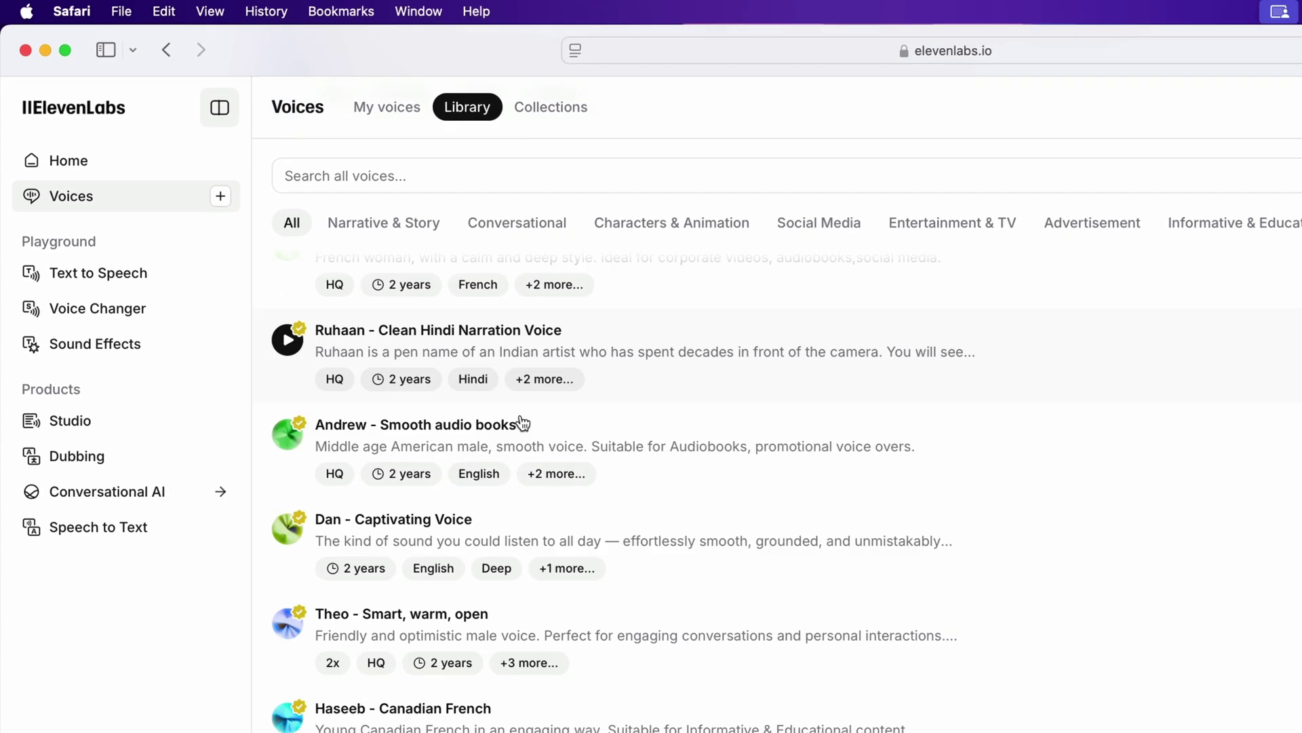
Step: Filter the Voice Library by language to show only English voices
click(1093, 121)
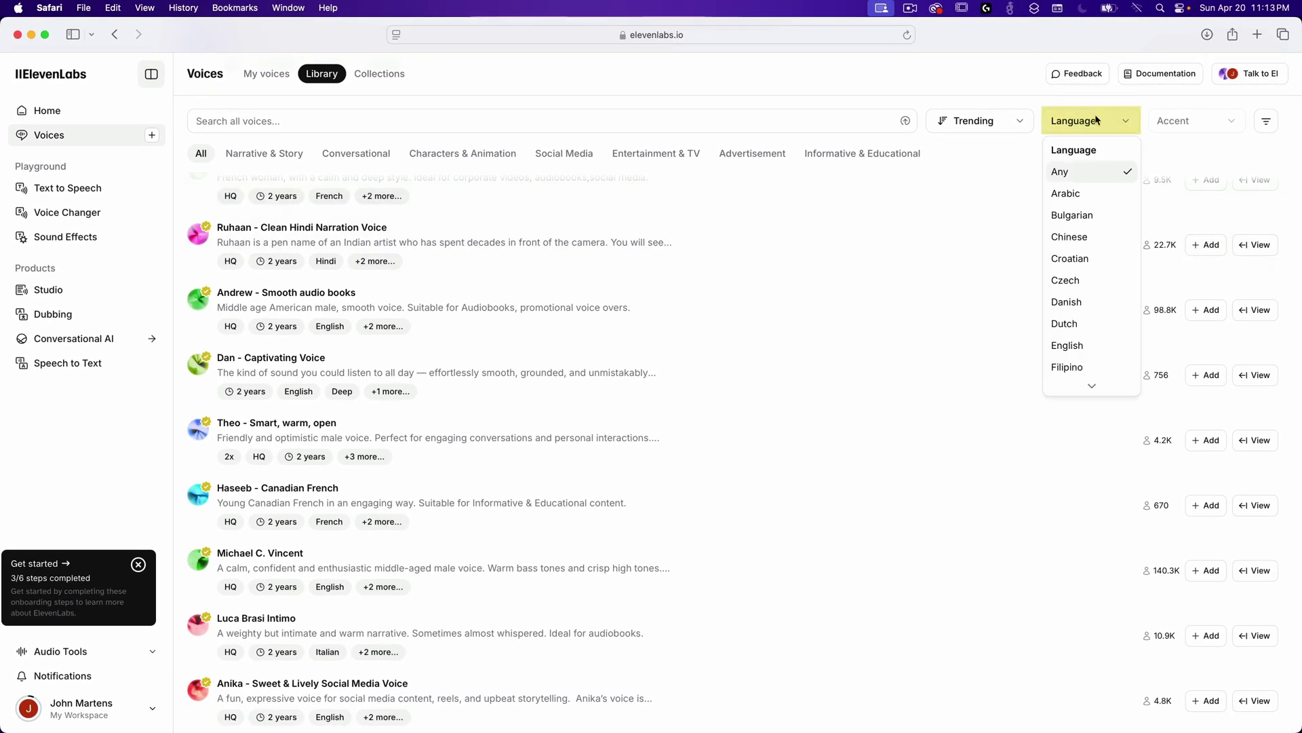
scroll(1078, 255, down, 3)
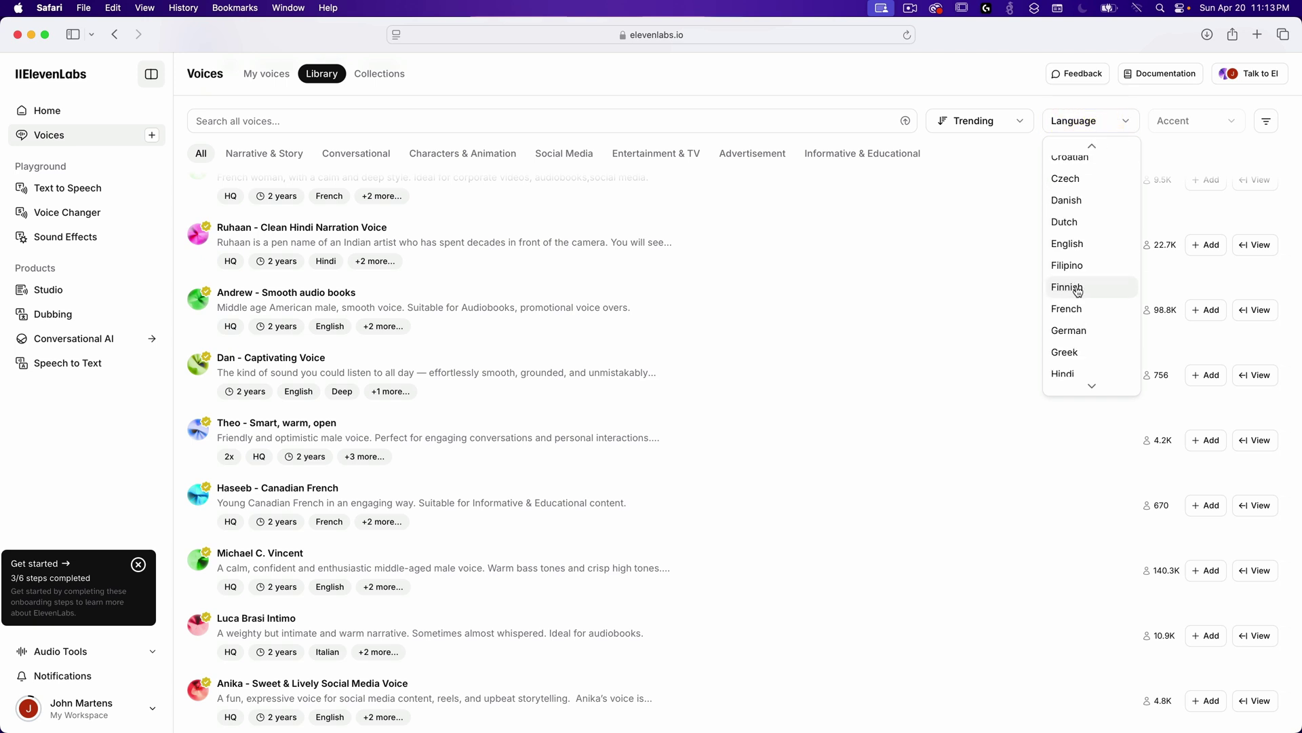
click(1074, 243)
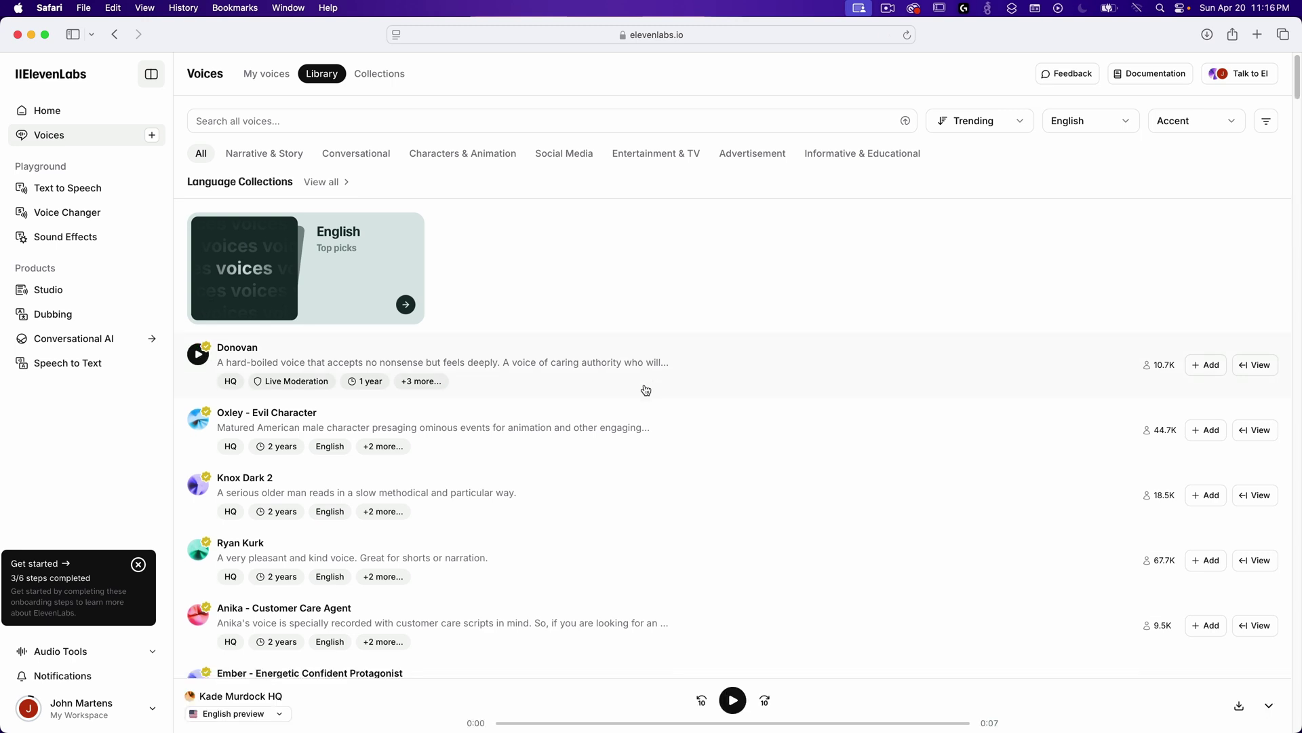
scroll(643, 387, down, 3)
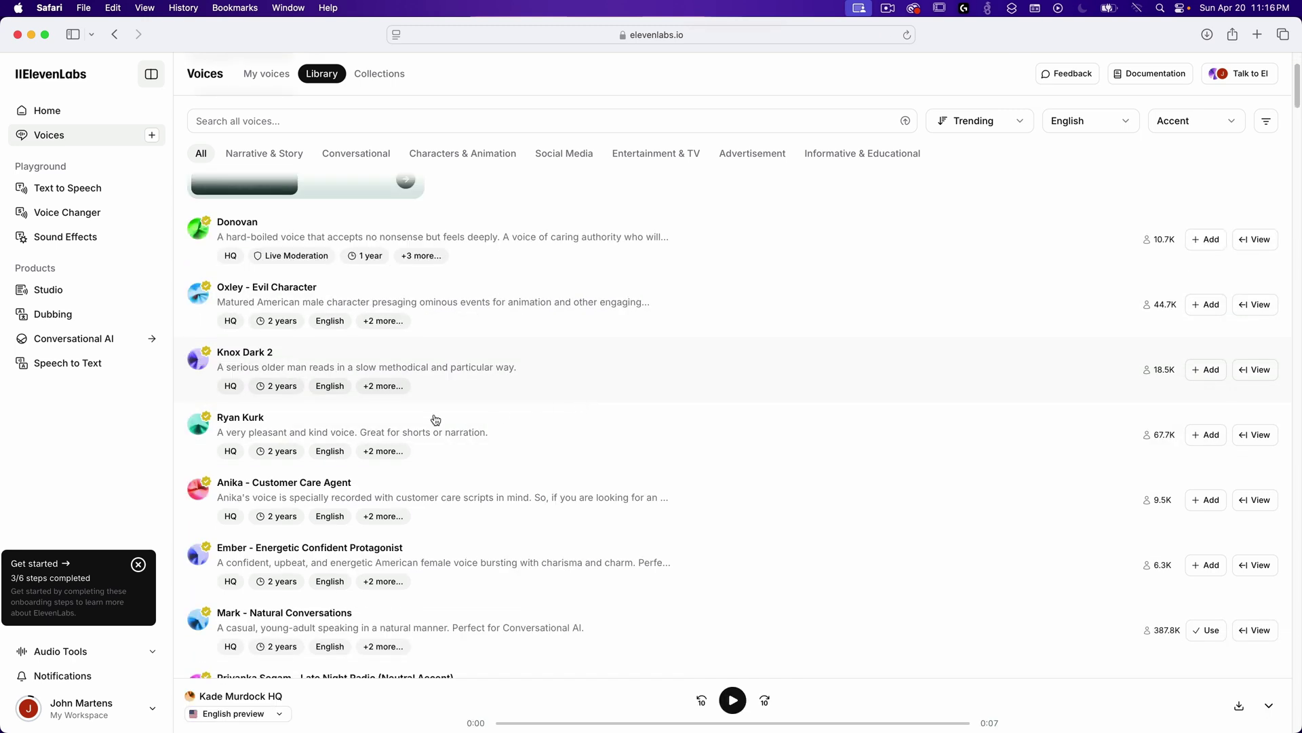
Step: Preview the Ryan Kurk, Austin and Nikki library voices, then pause Nikki's preview
click(198, 425)
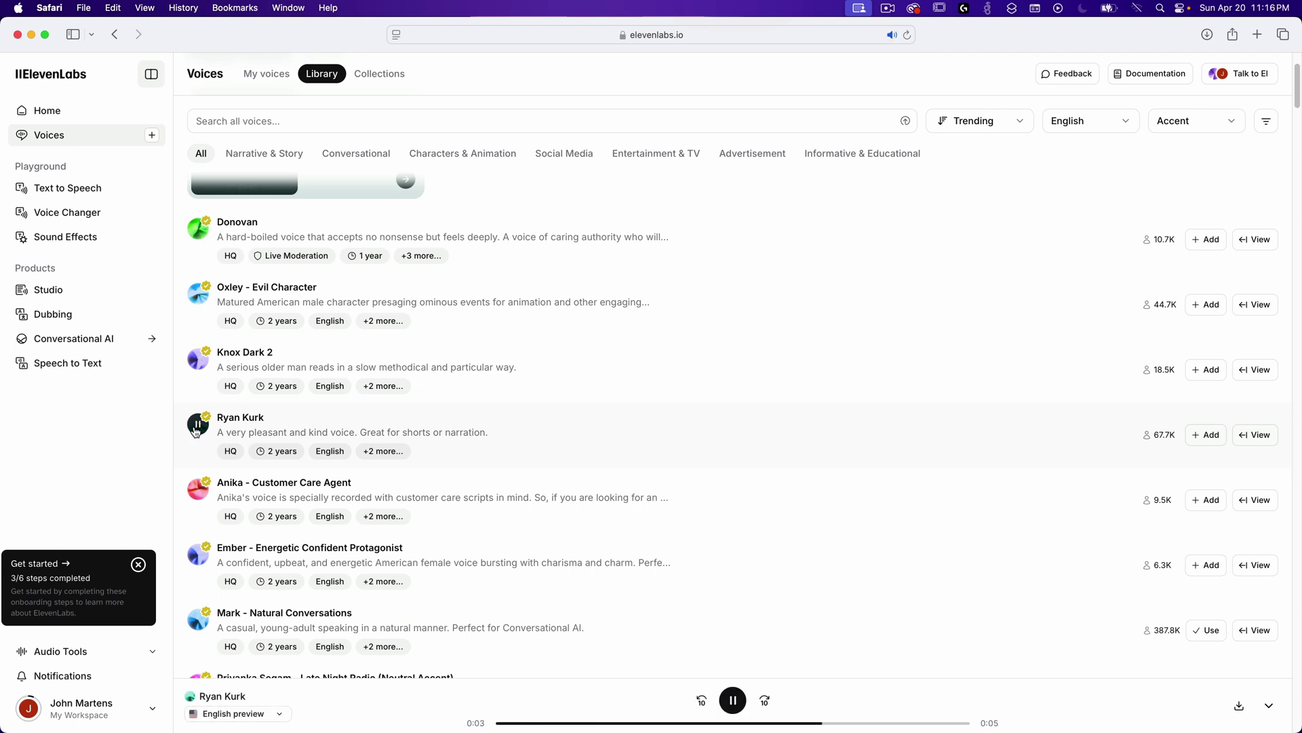
scroll(197, 434, down, 15)
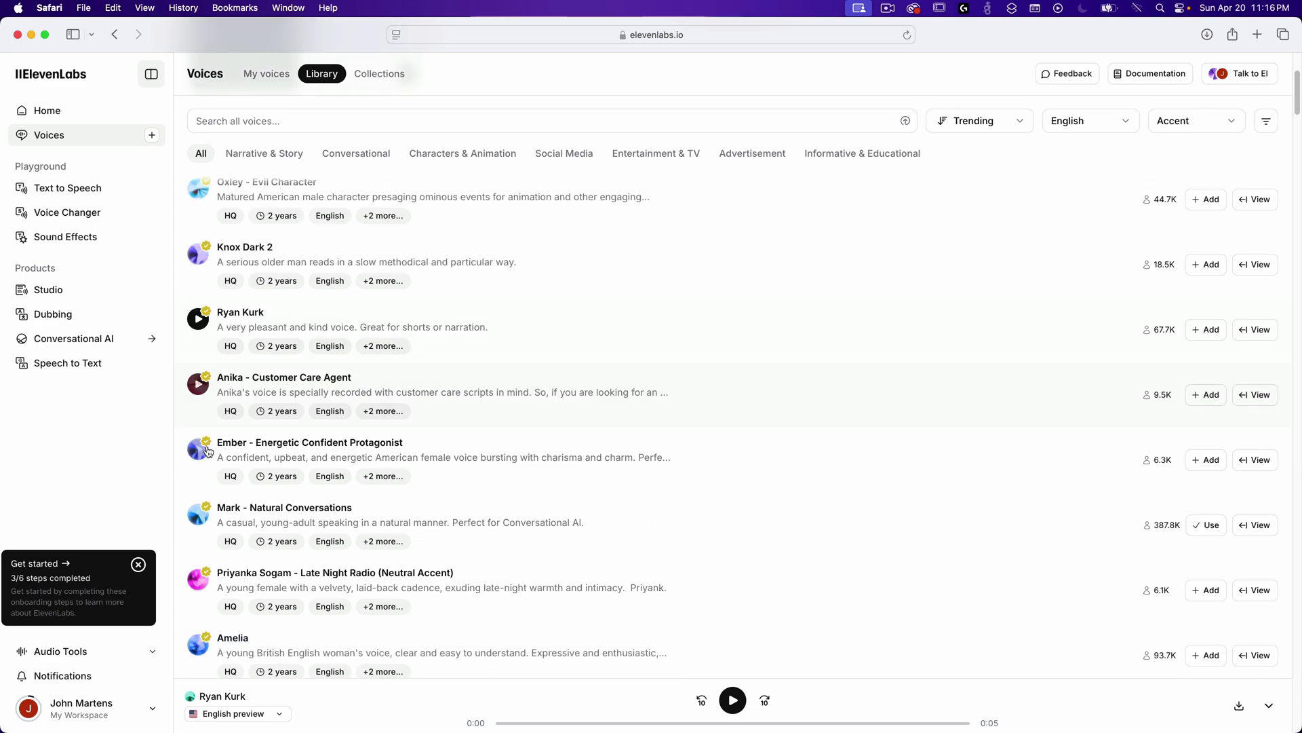
scroll(208, 464, down, 20)
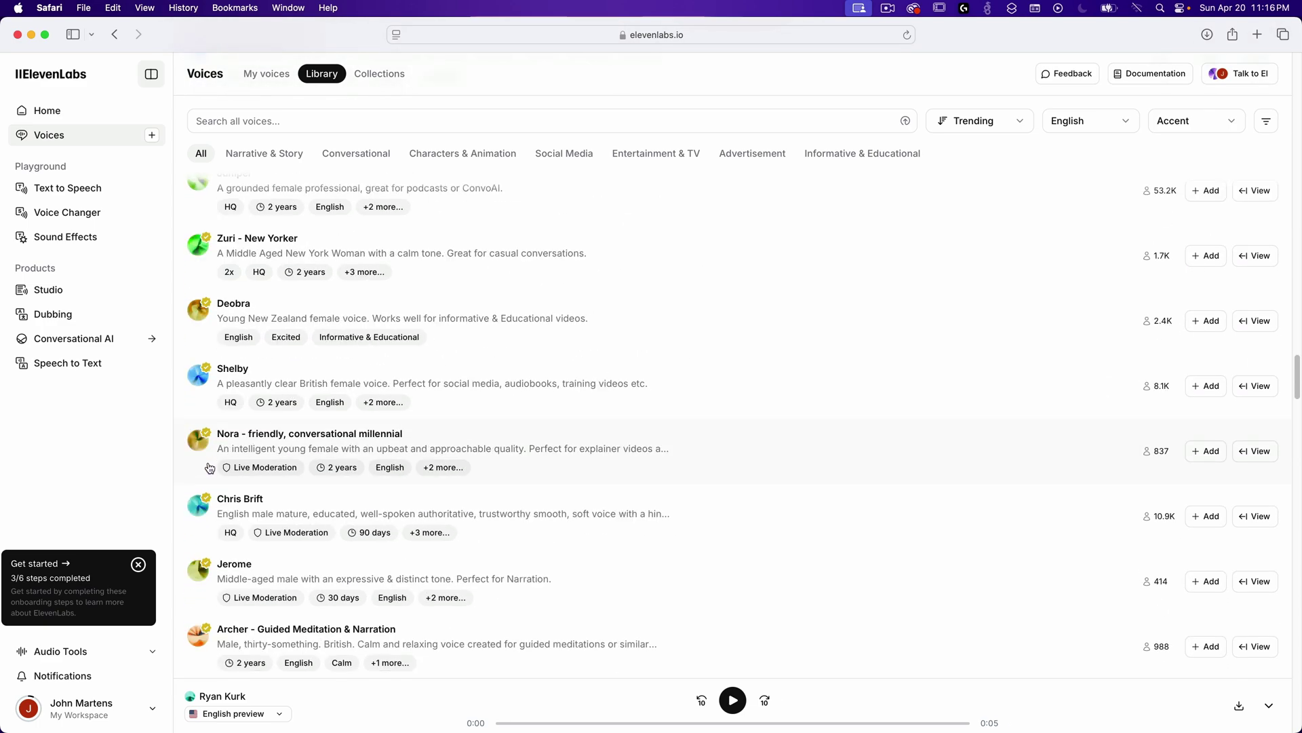
scroll(209, 468, down, 10)
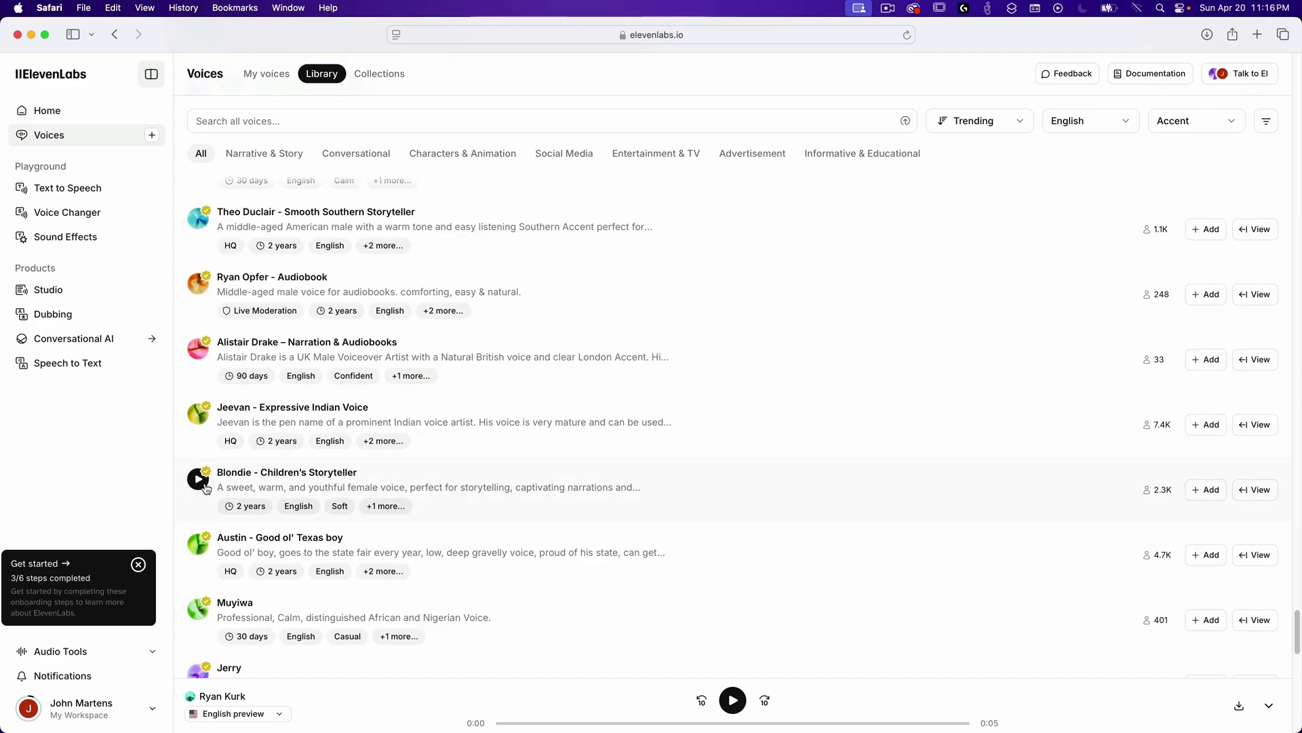
click(199, 553)
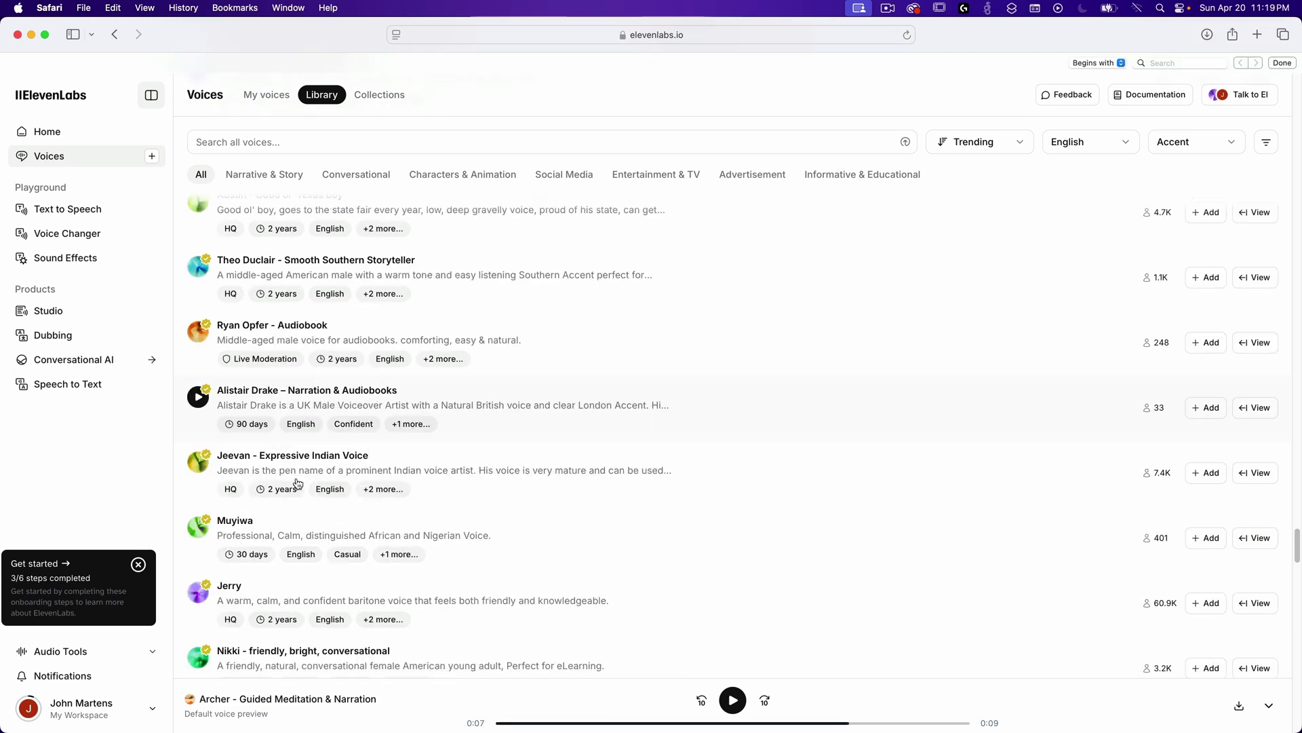
scroll(294, 485, down, 5)
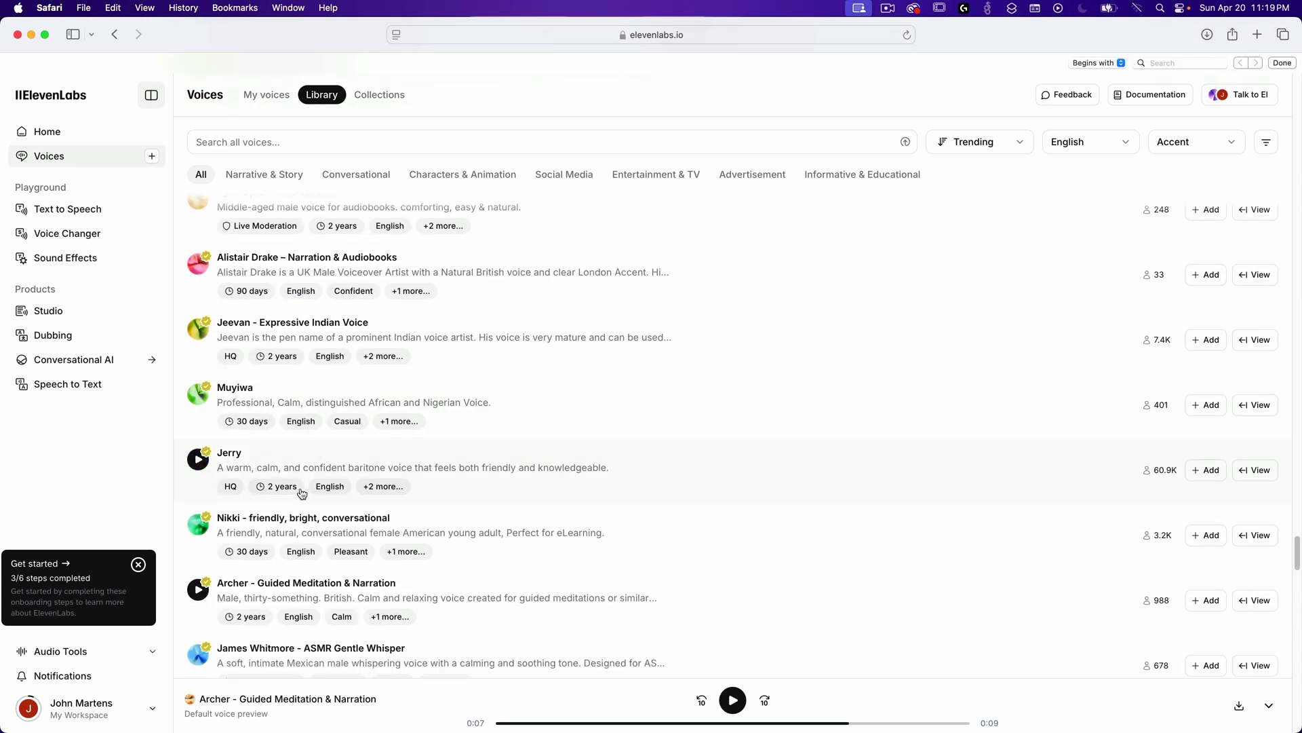
click(199, 529)
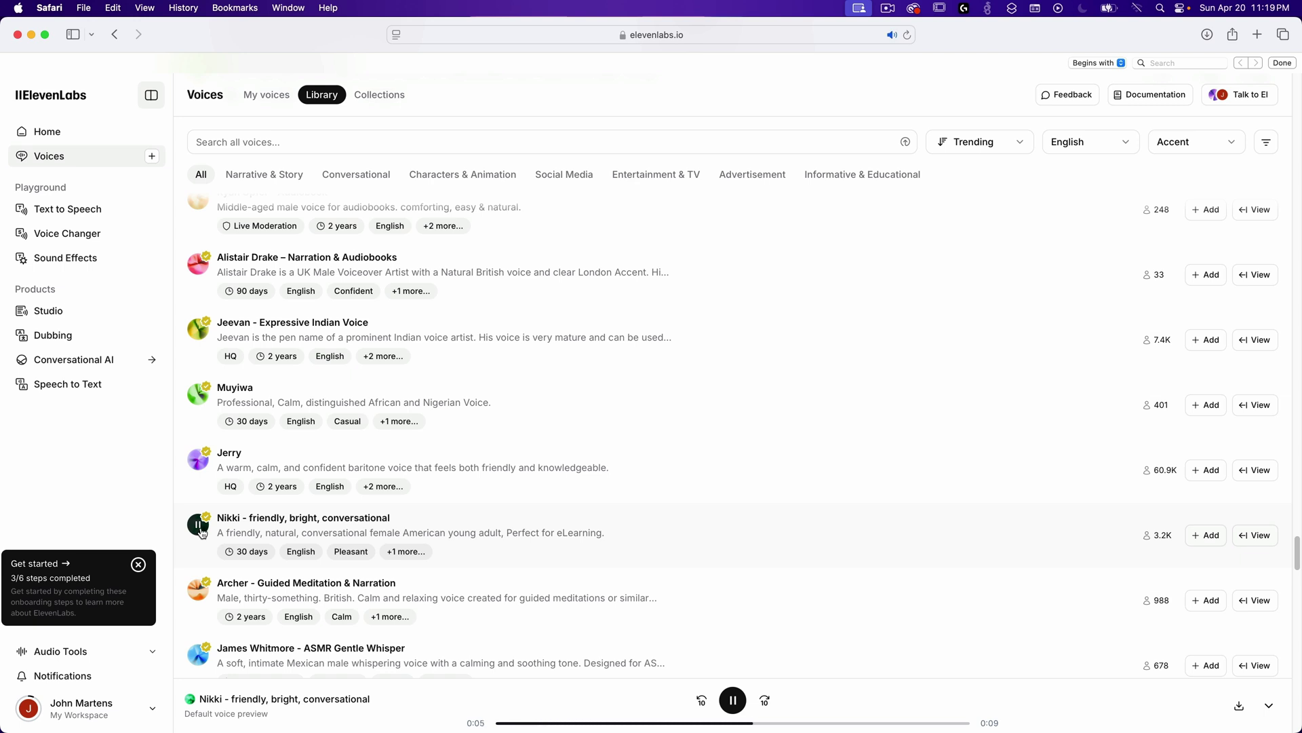
click(204, 532)
scroll(207, 534, up, 5)
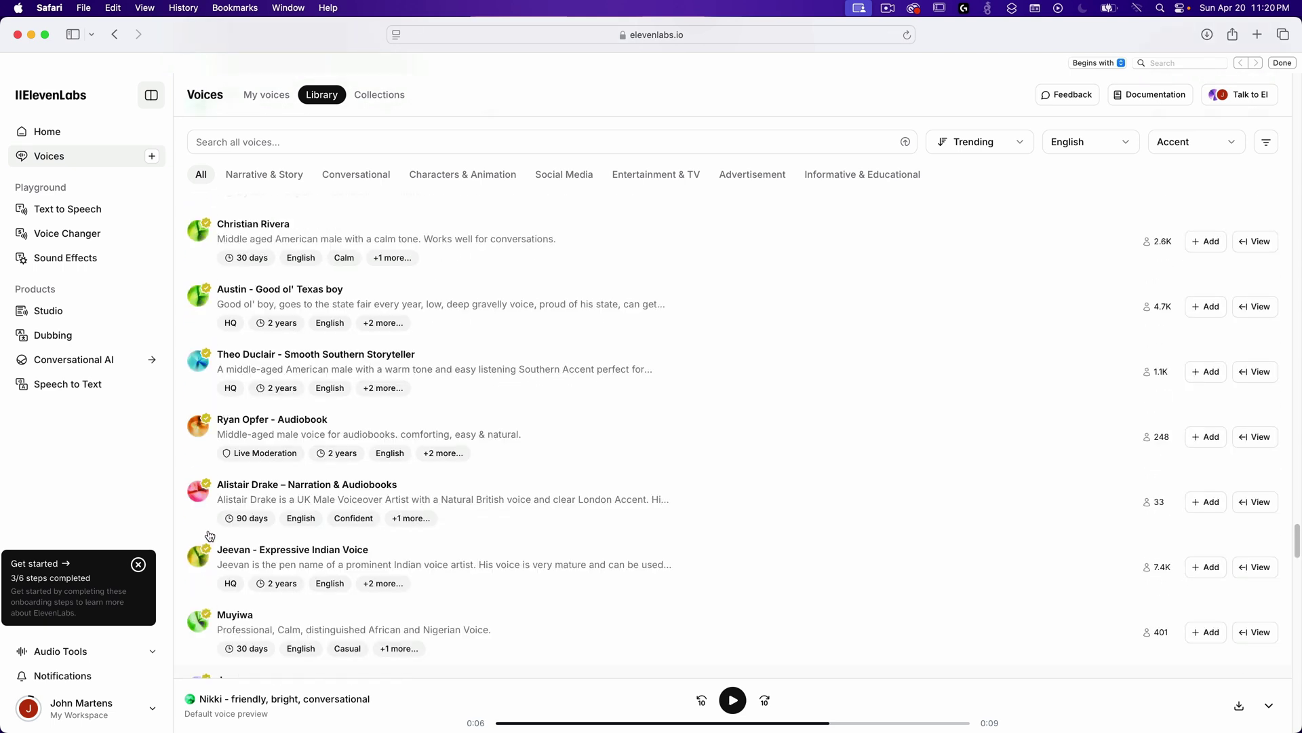
scroll(210, 536, up, 2)
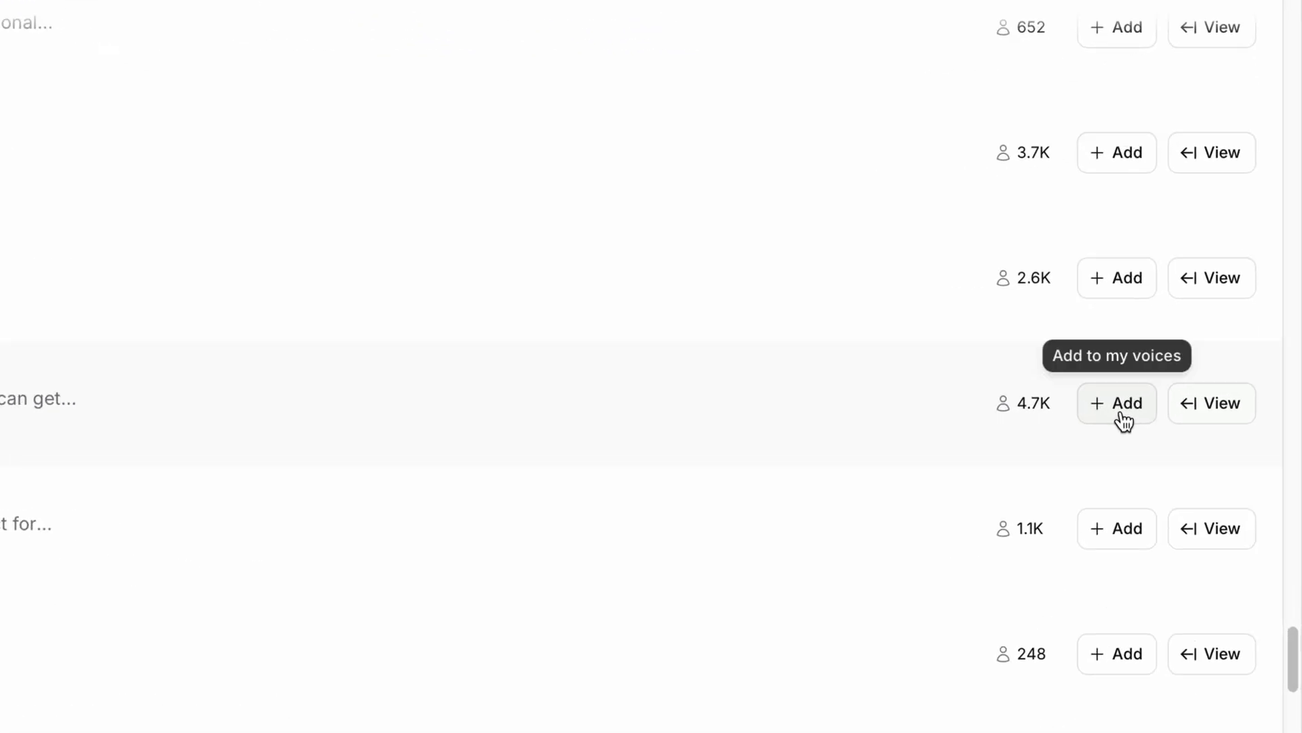
Step: Add 'Austin - Good ol' Texas boy' to My Voices and return to Text to Speech
click(1119, 412)
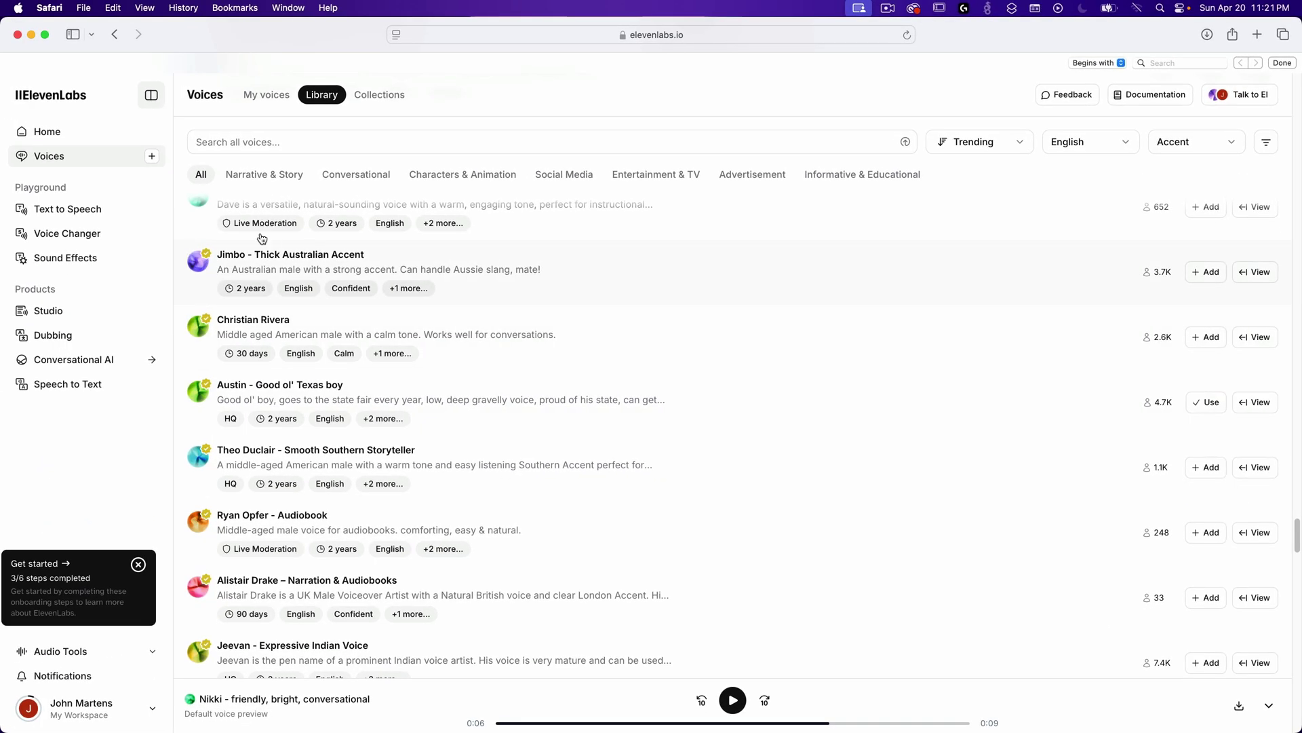
click(132, 212)
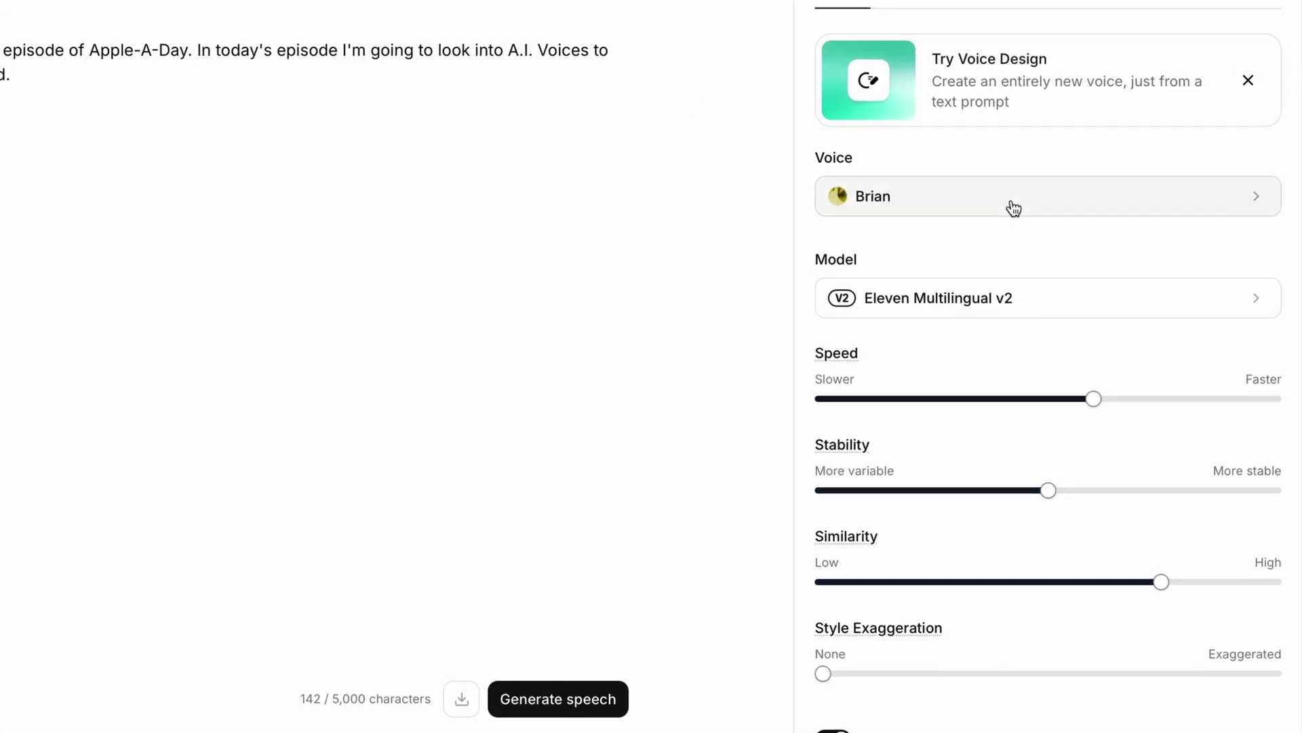
click(1013, 208)
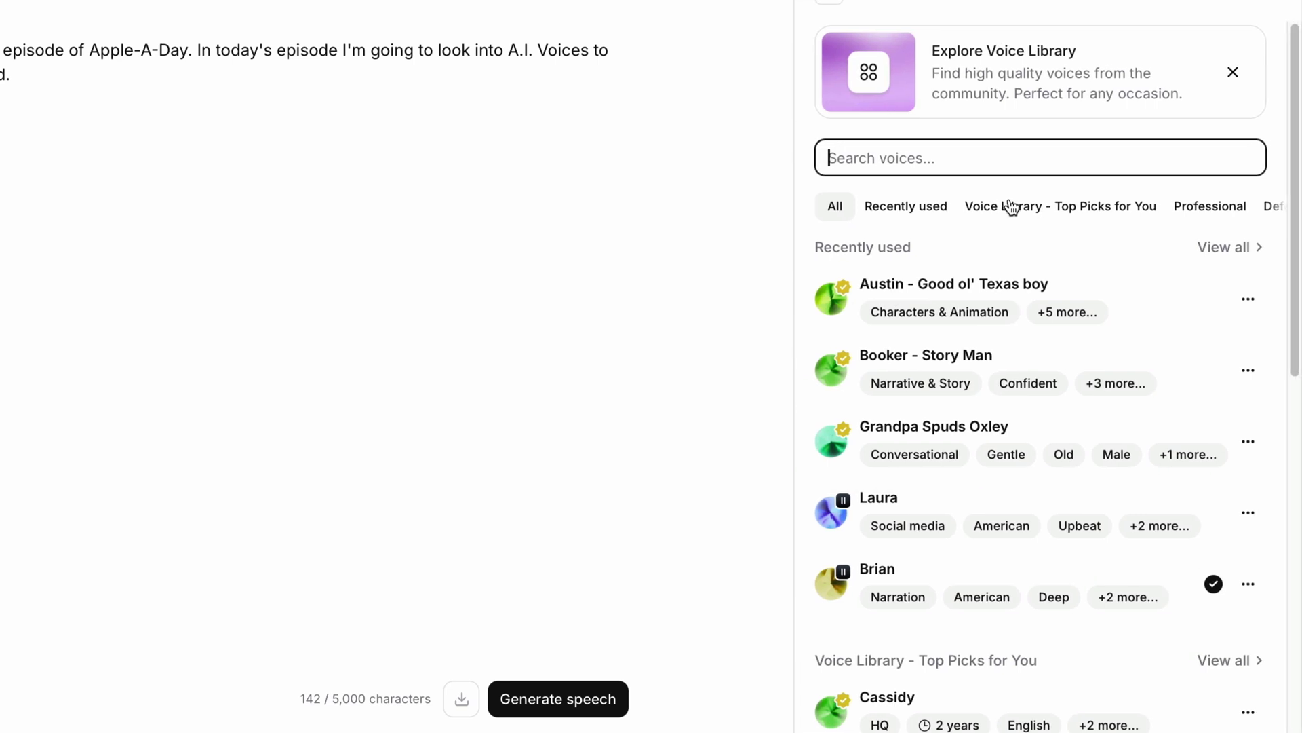
Step: Select the Austin - Good ol' Texas boy voice and generate the intro speech
click(949, 292)
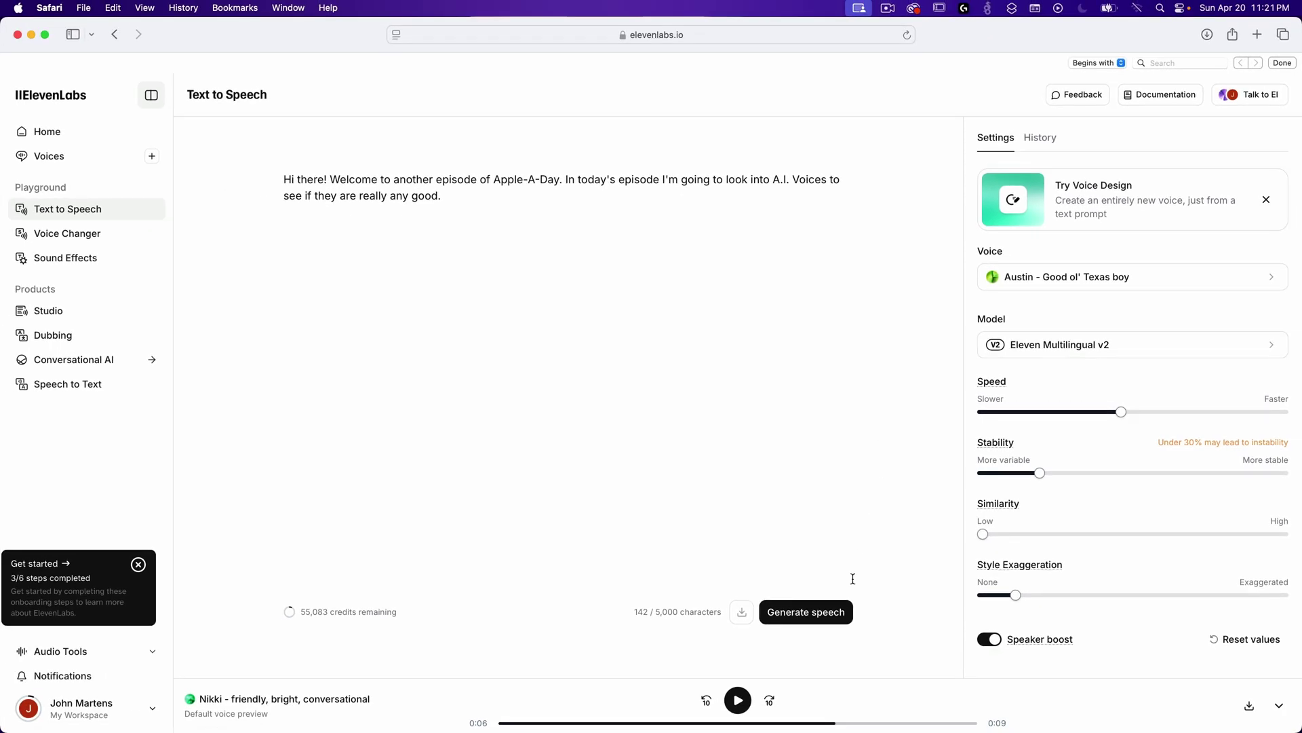
click(834, 612)
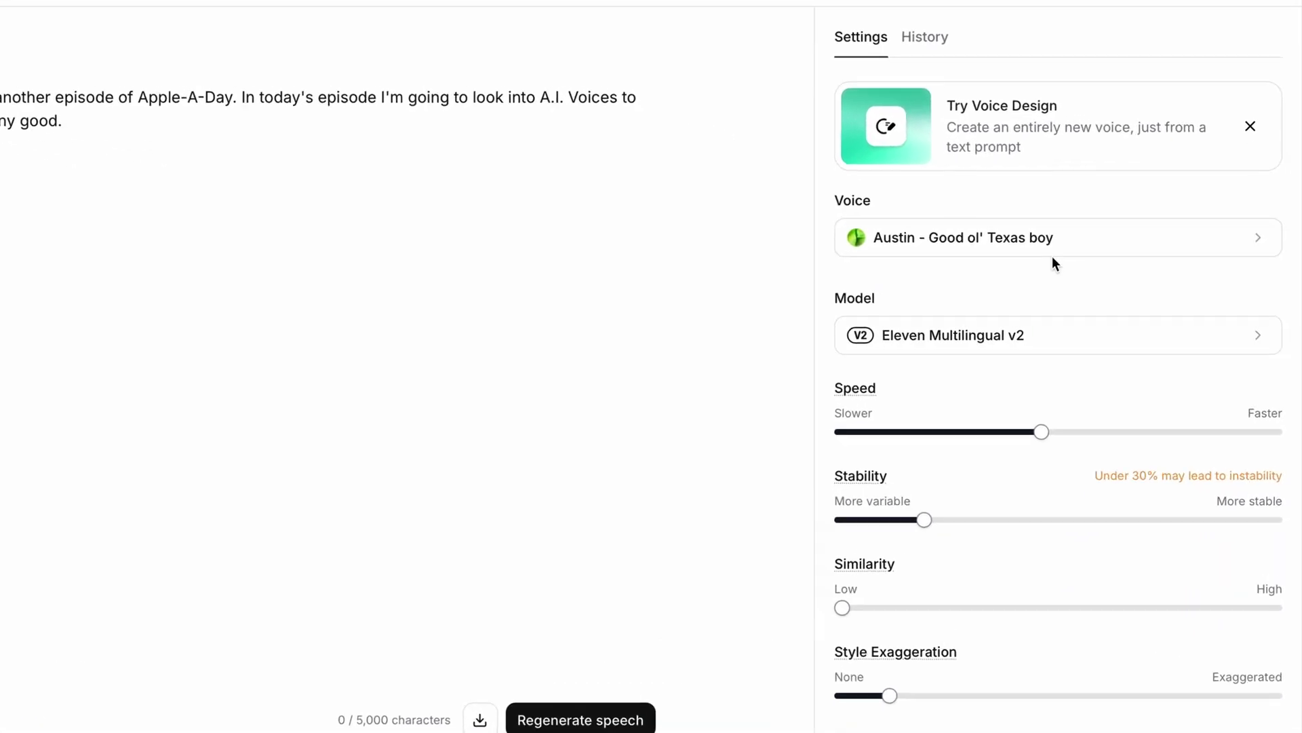
Step: Switch the voice to Booker - Story Man and regenerate the intro clip
click(1041, 240)
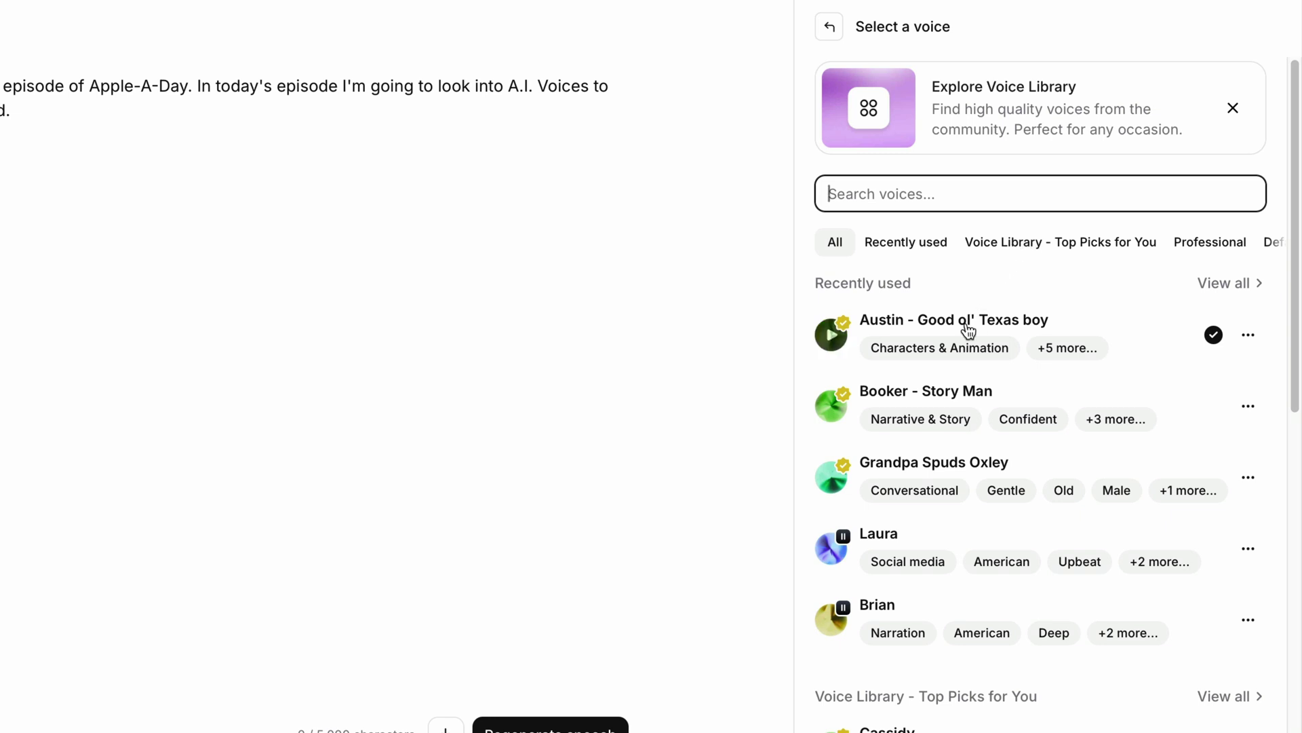
click(924, 392)
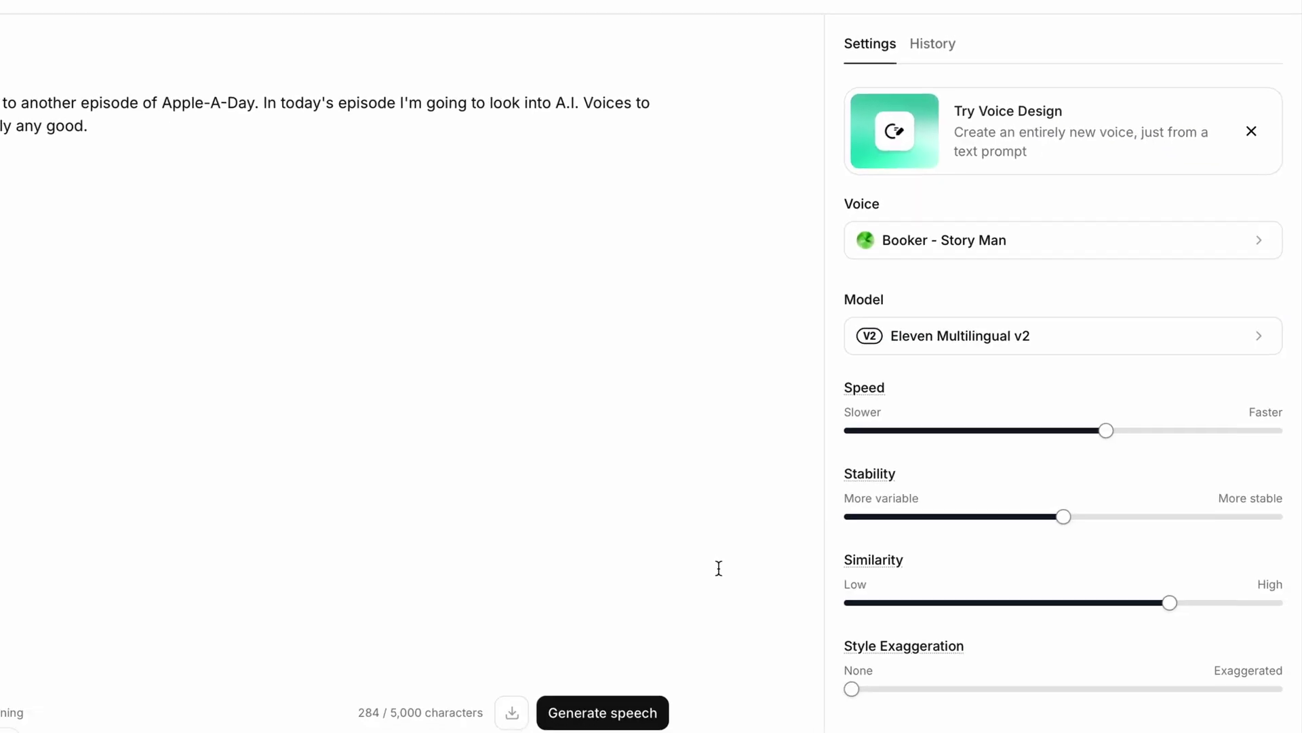
click(628, 713)
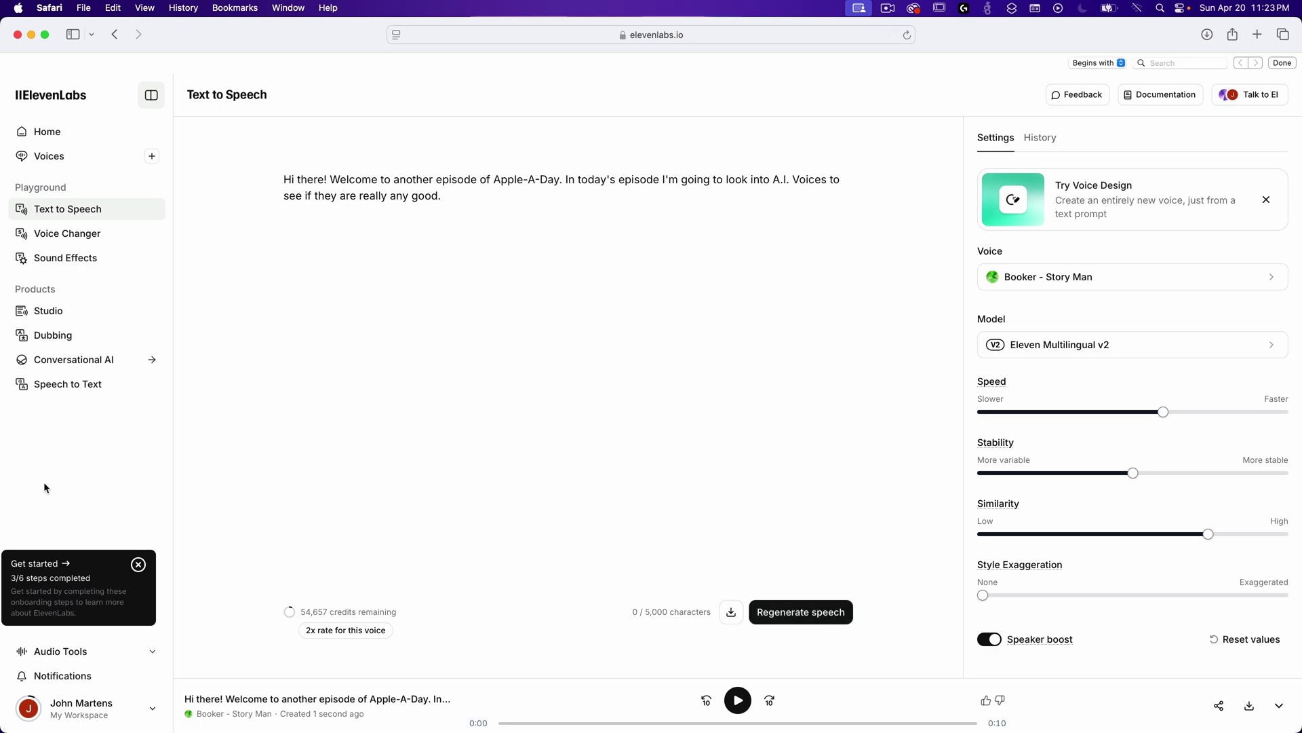
key(super+shift+5)
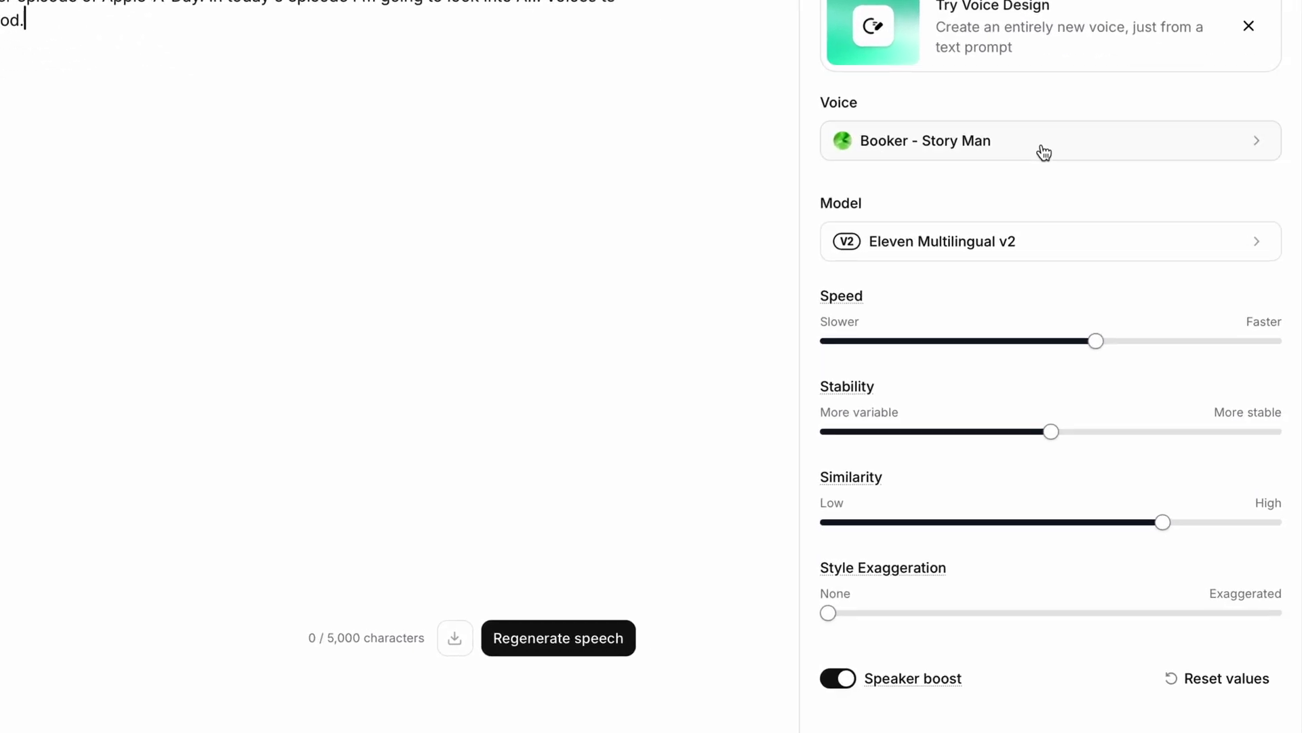
Step: Regenerate the intro with the professional Rachelle voice and download the 8-second clip
click(1043, 147)
scroll(991, 355, down, 4)
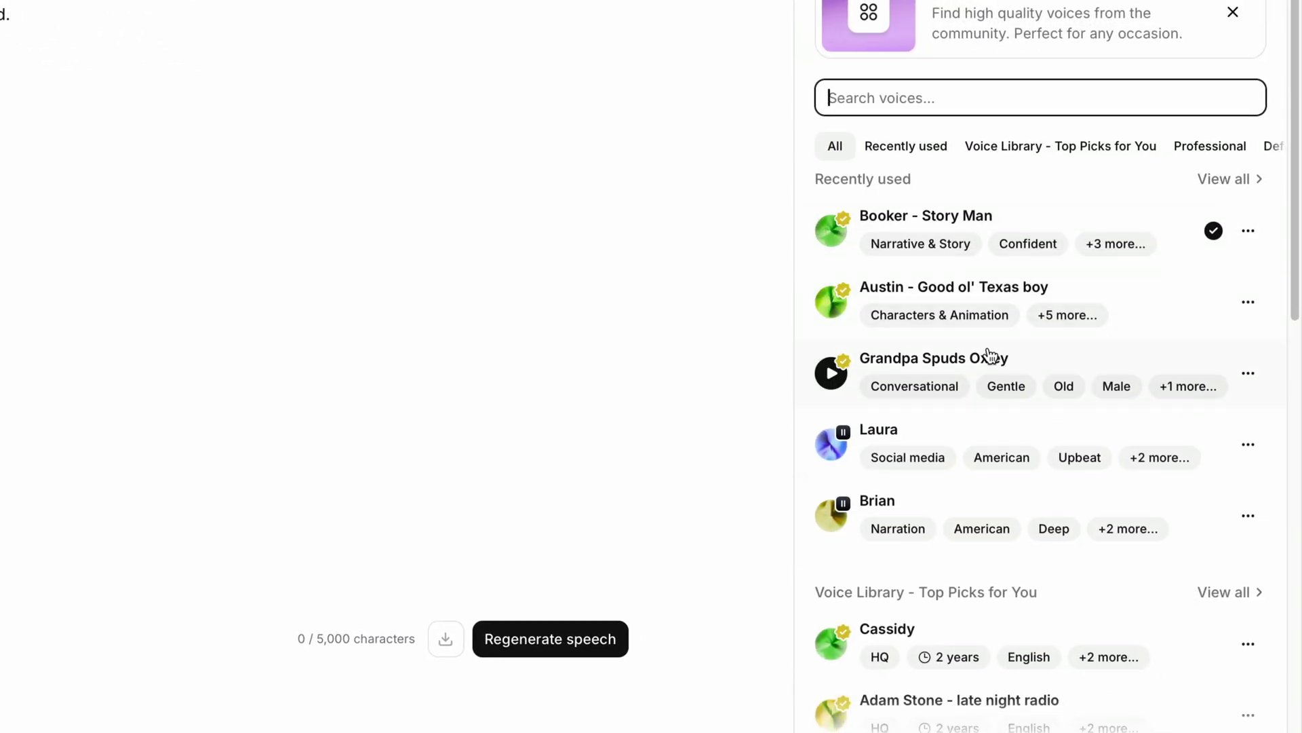
scroll(985, 375, down, 6)
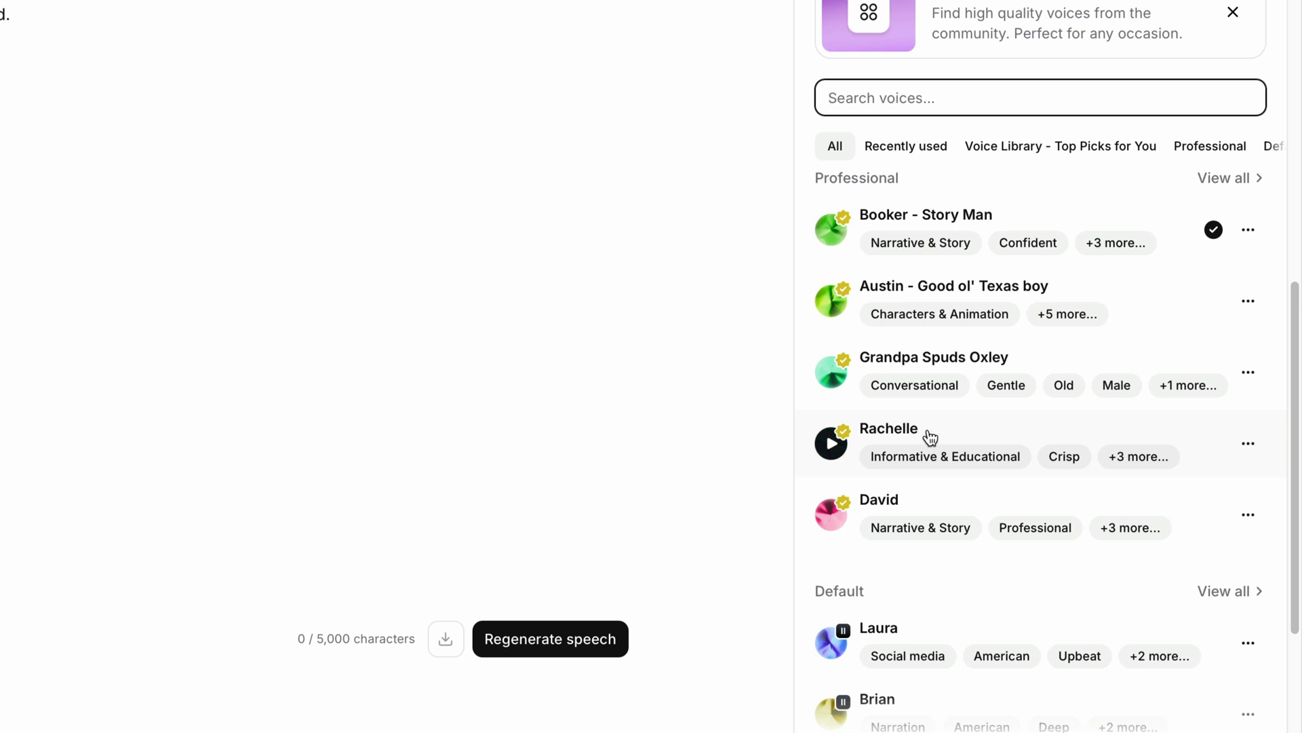
click(959, 428)
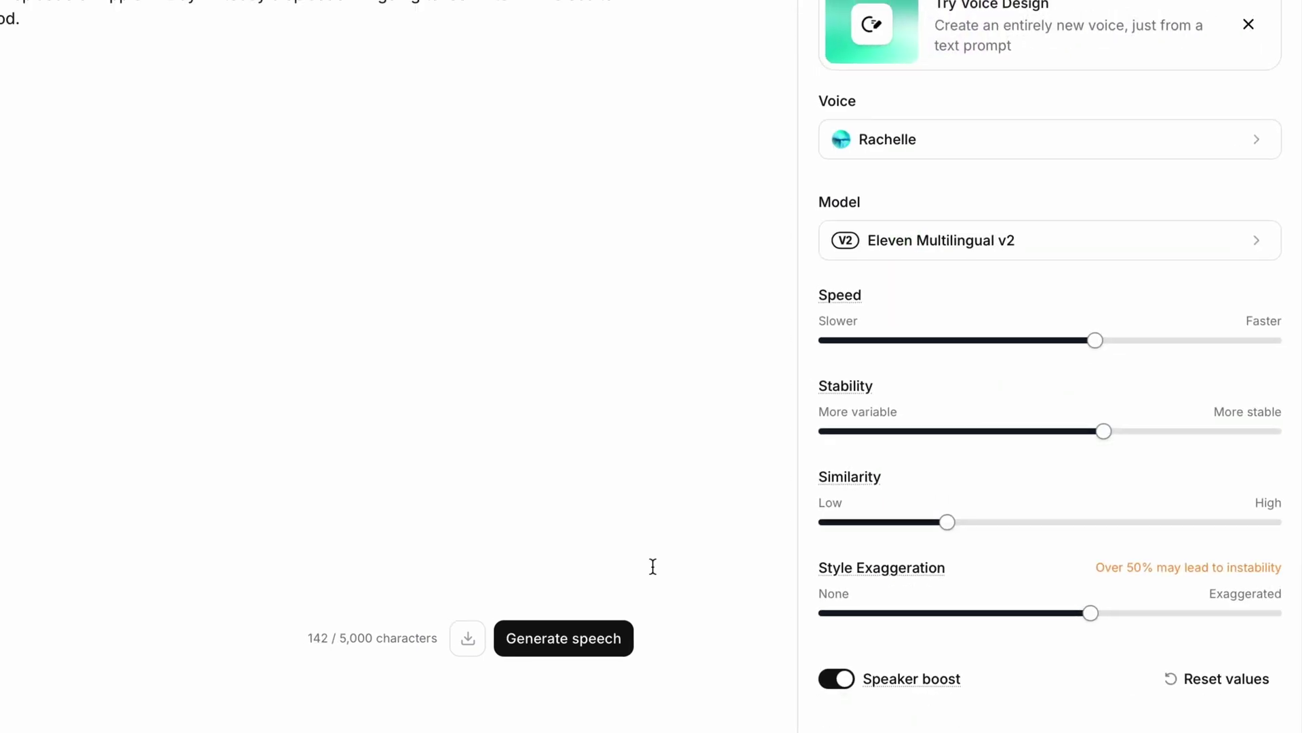
click(695, 632)
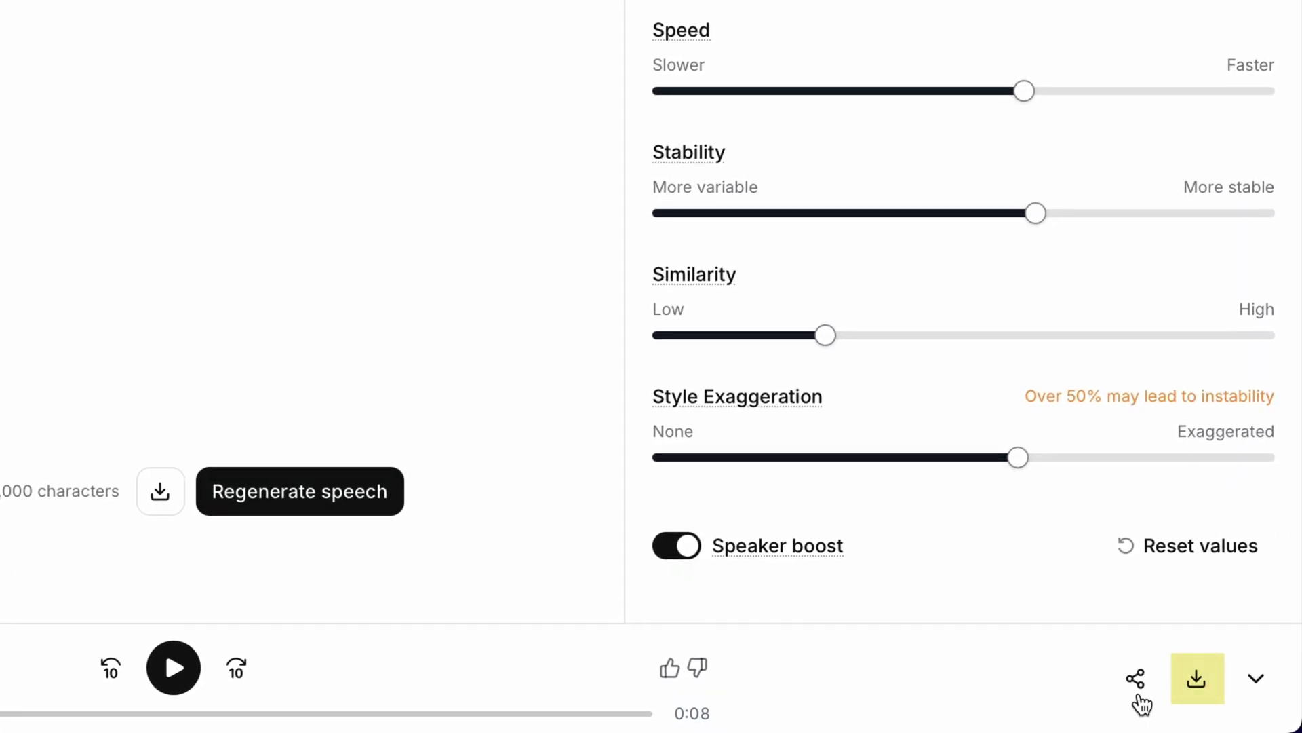
click(1197, 679)
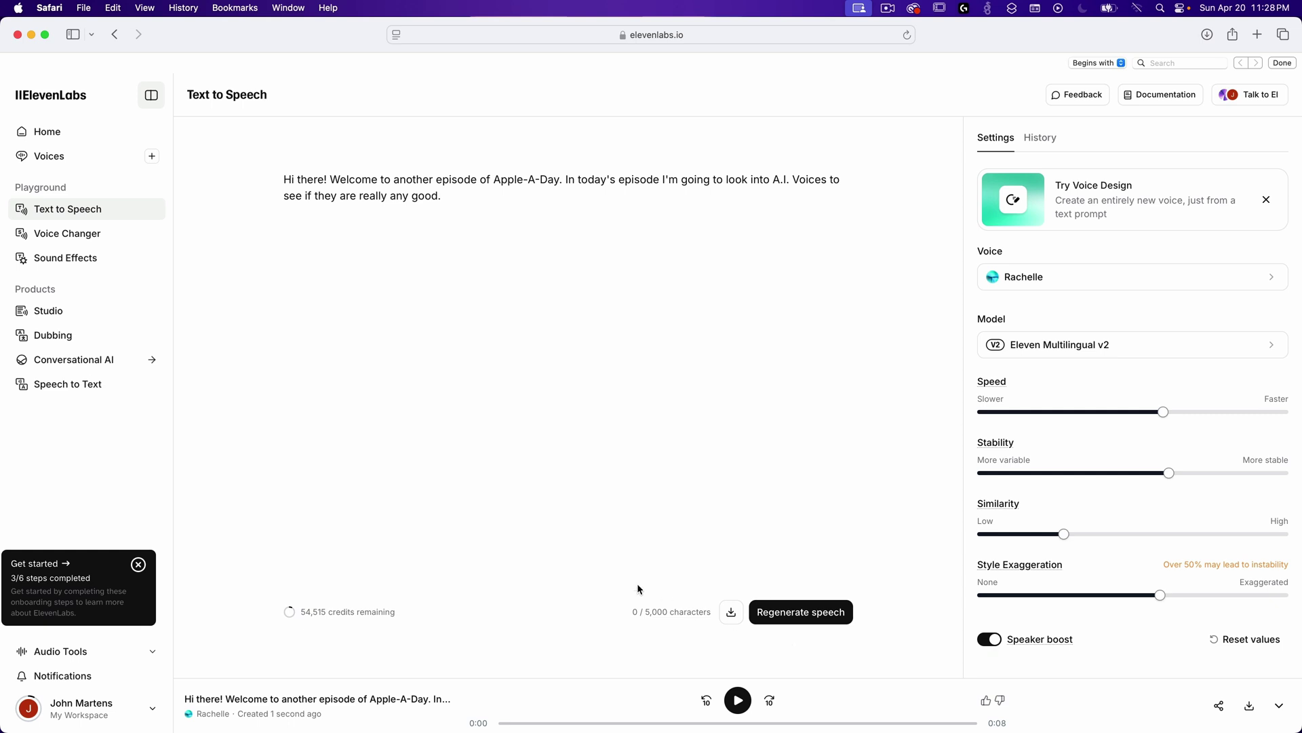
Step: Open Voice Changer and set Booker - Story Man as the target voice
click(148, 237)
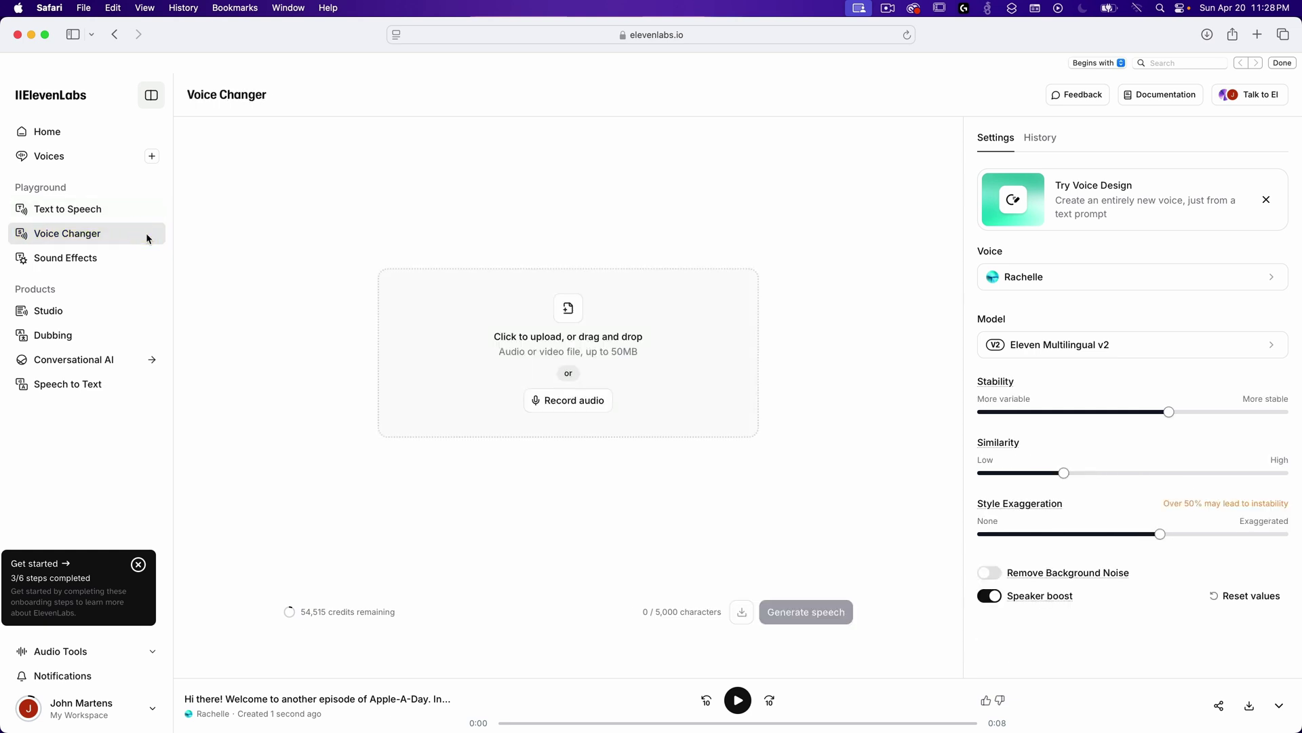
click(1080, 284)
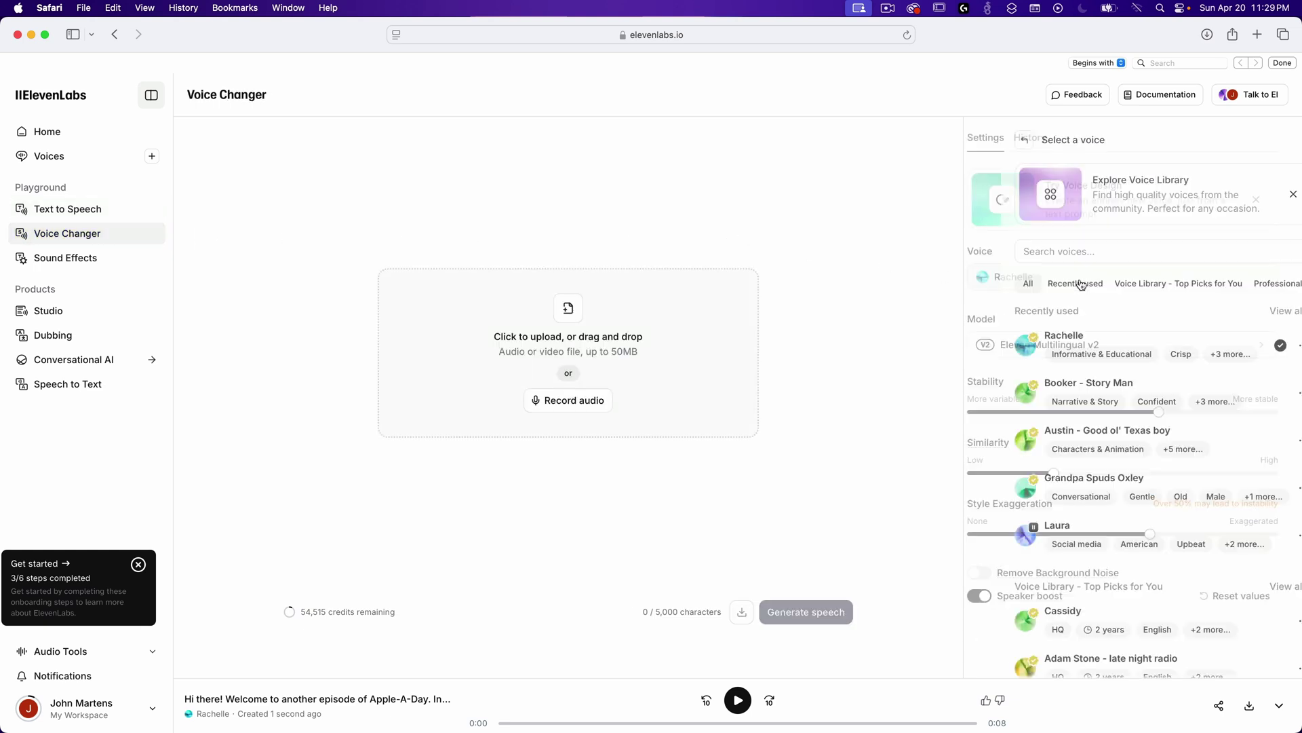
click(1052, 387)
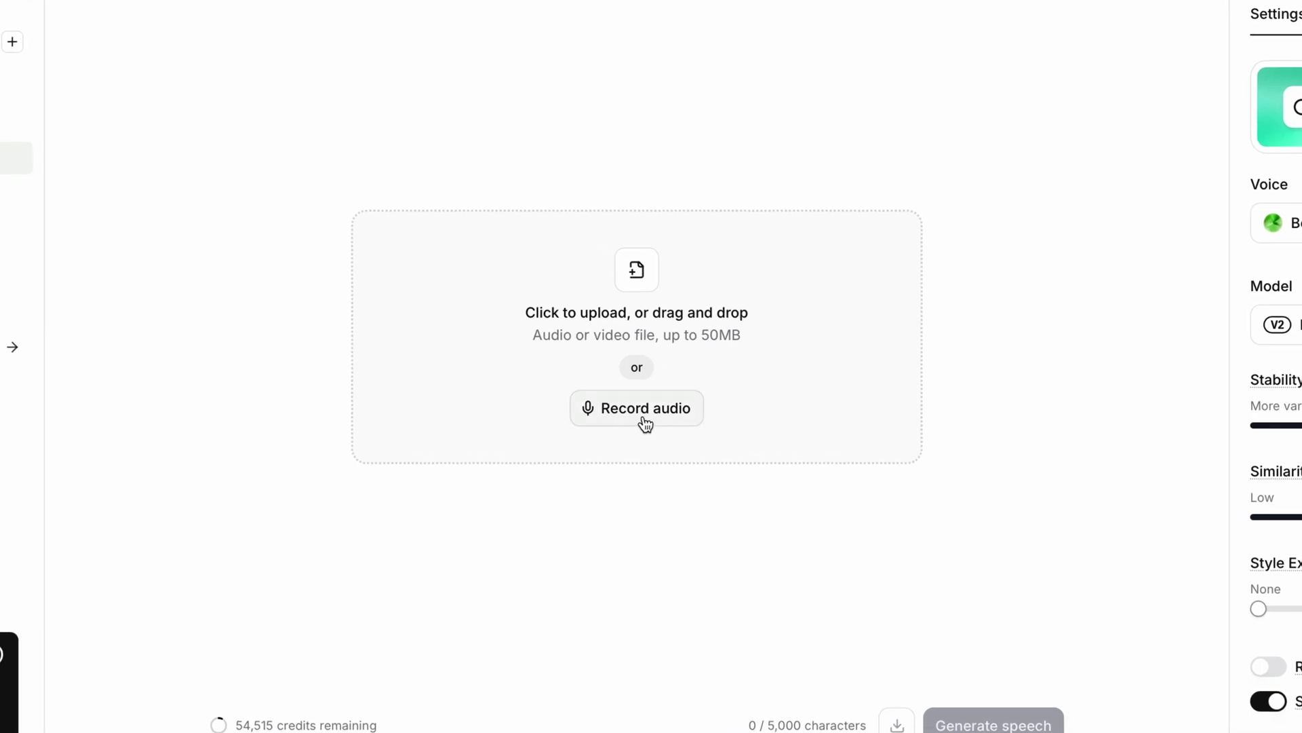
Step: Record a 13-second live sample of own speech with microphone access, then play it back
click(644, 418)
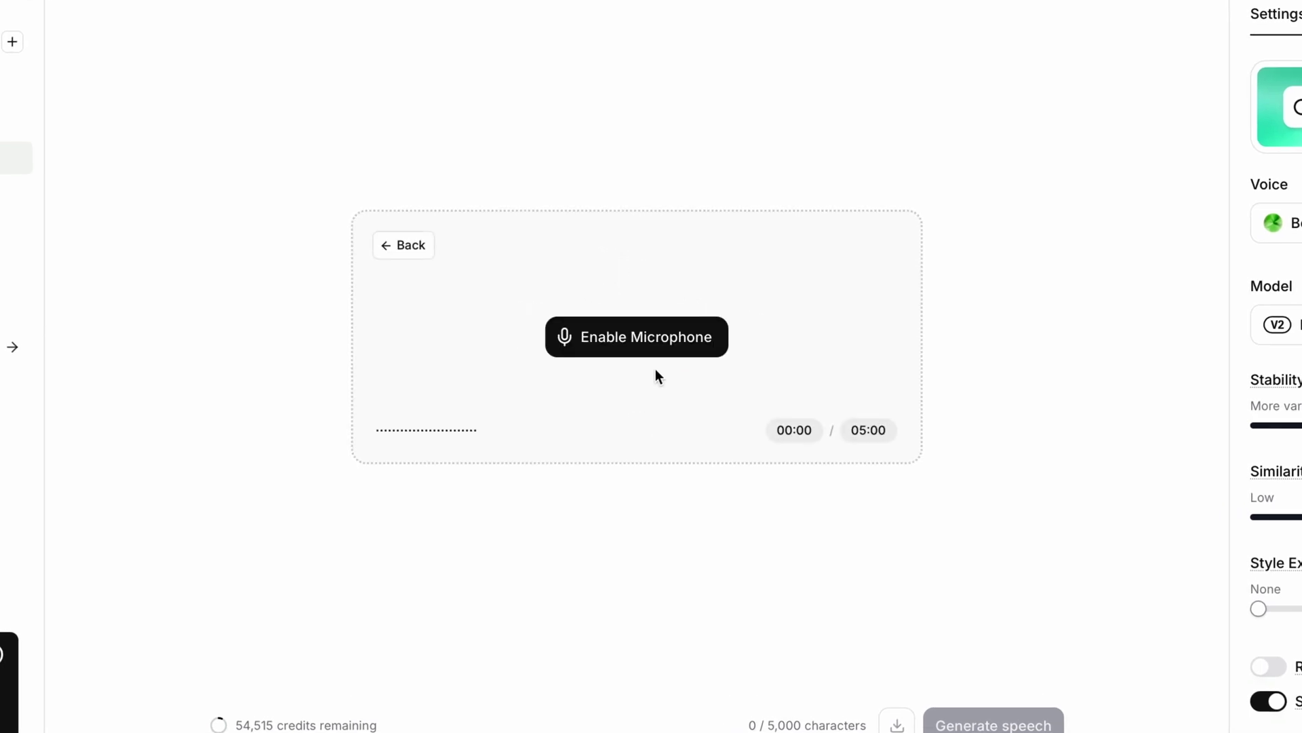
click(638, 343)
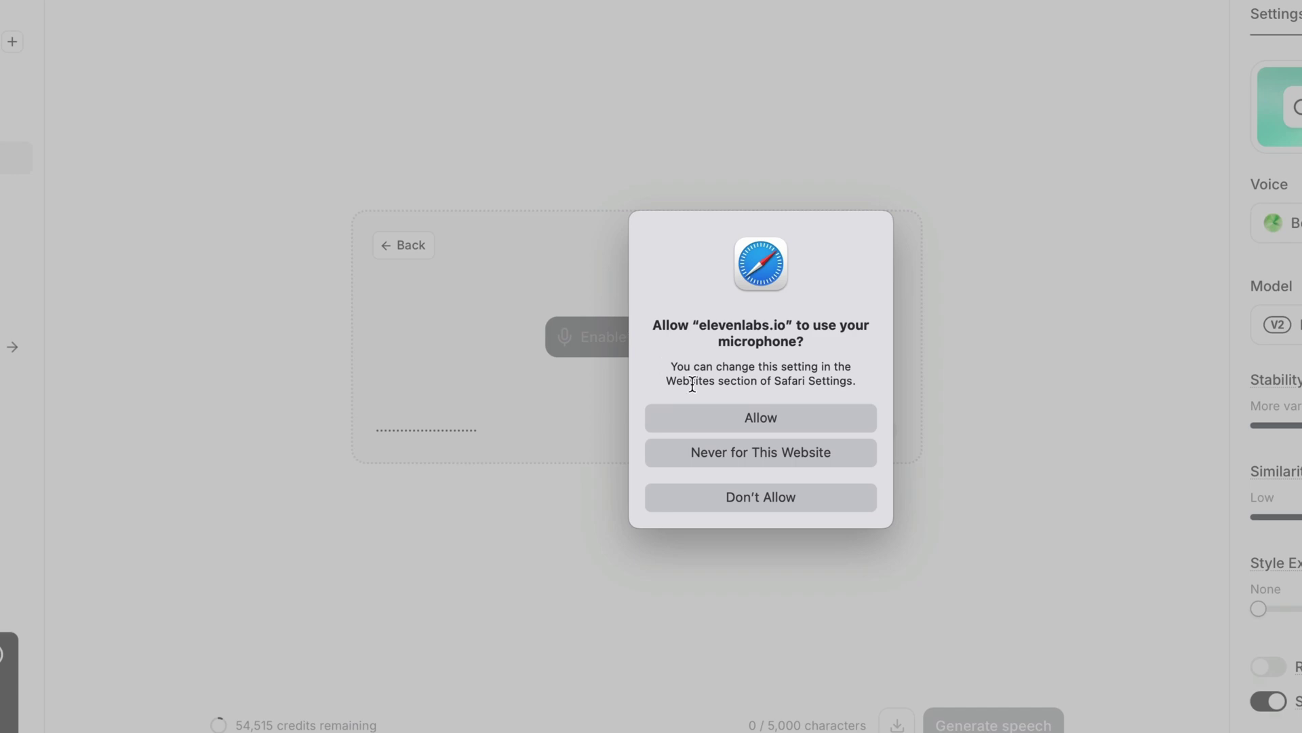
click(782, 415)
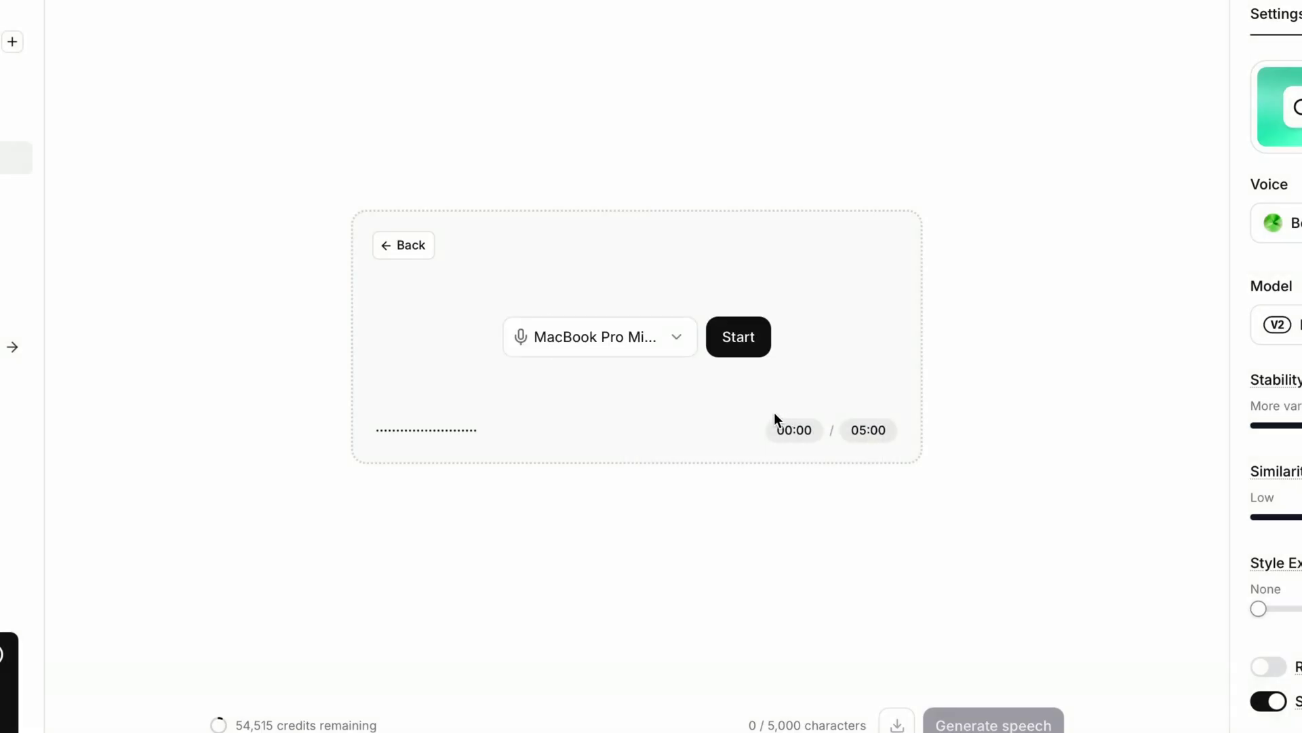
click(737, 351)
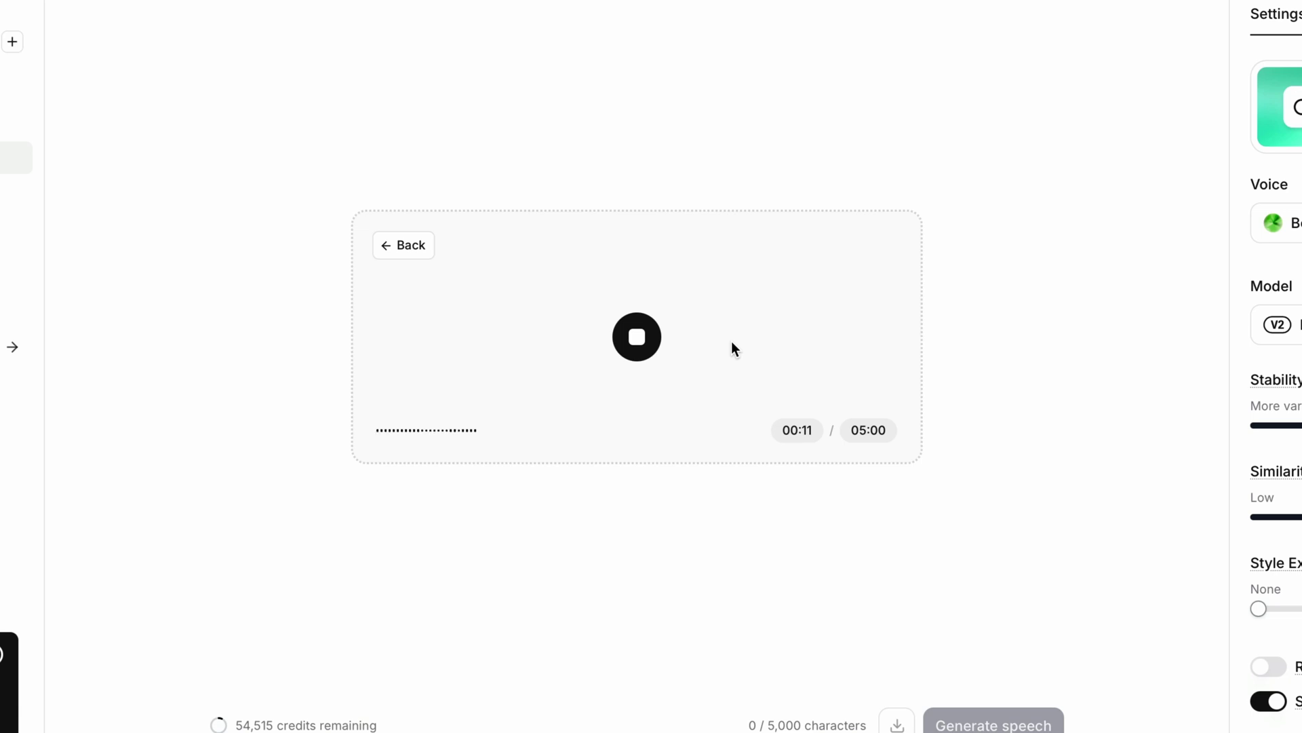
click(636, 349)
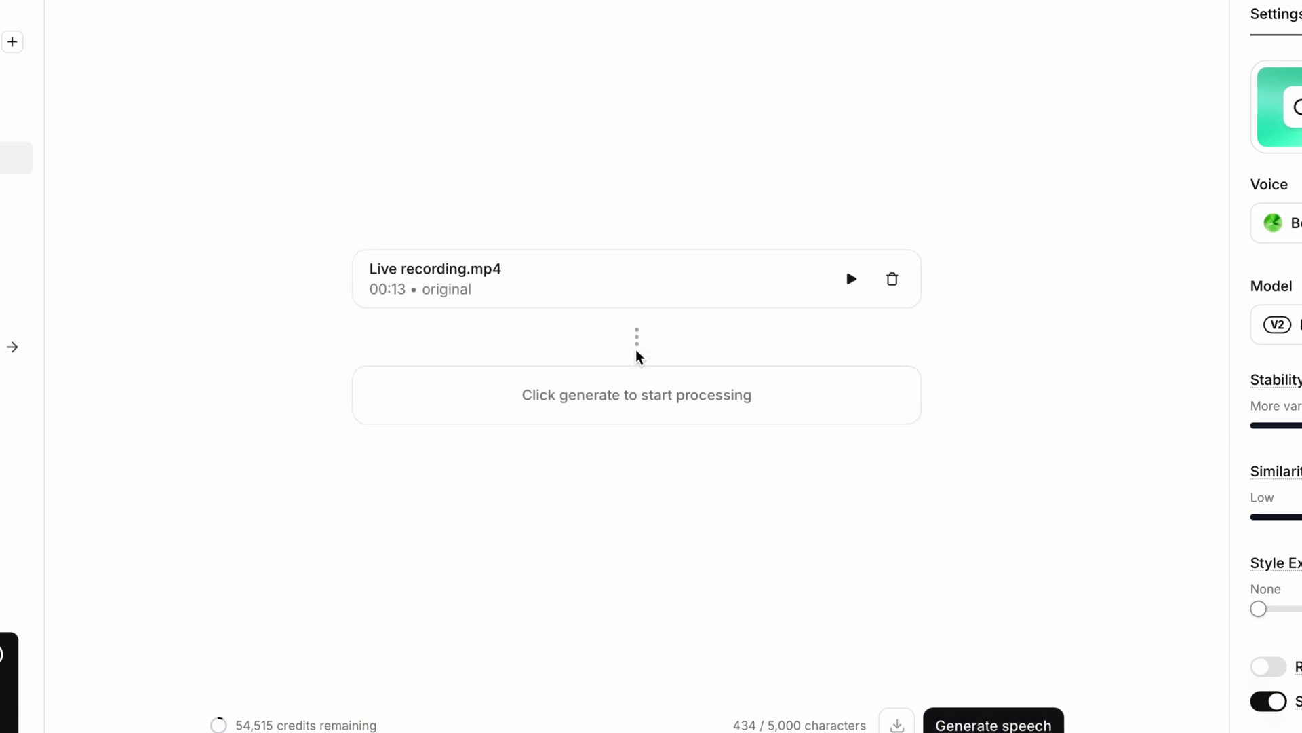
click(850, 285)
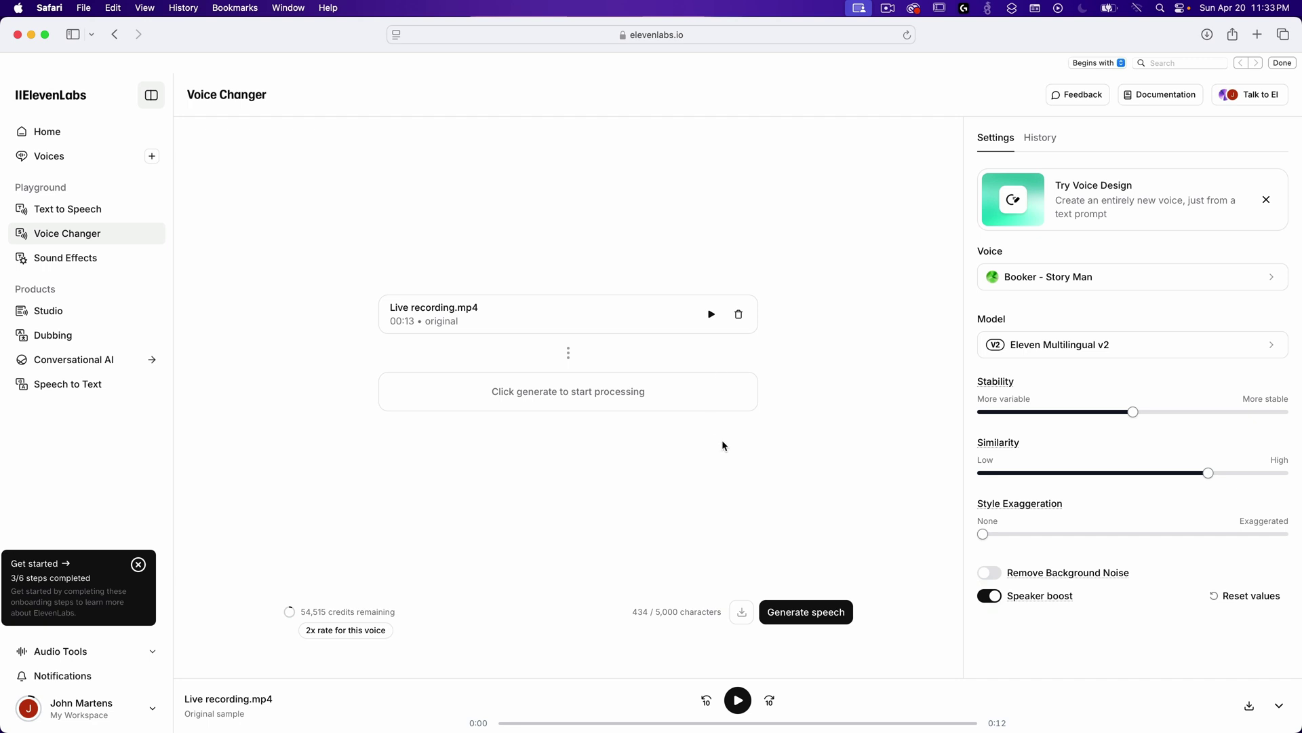
Step: Convert the 13-second live recording into the Booker - Story Man voice
click(818, 618)
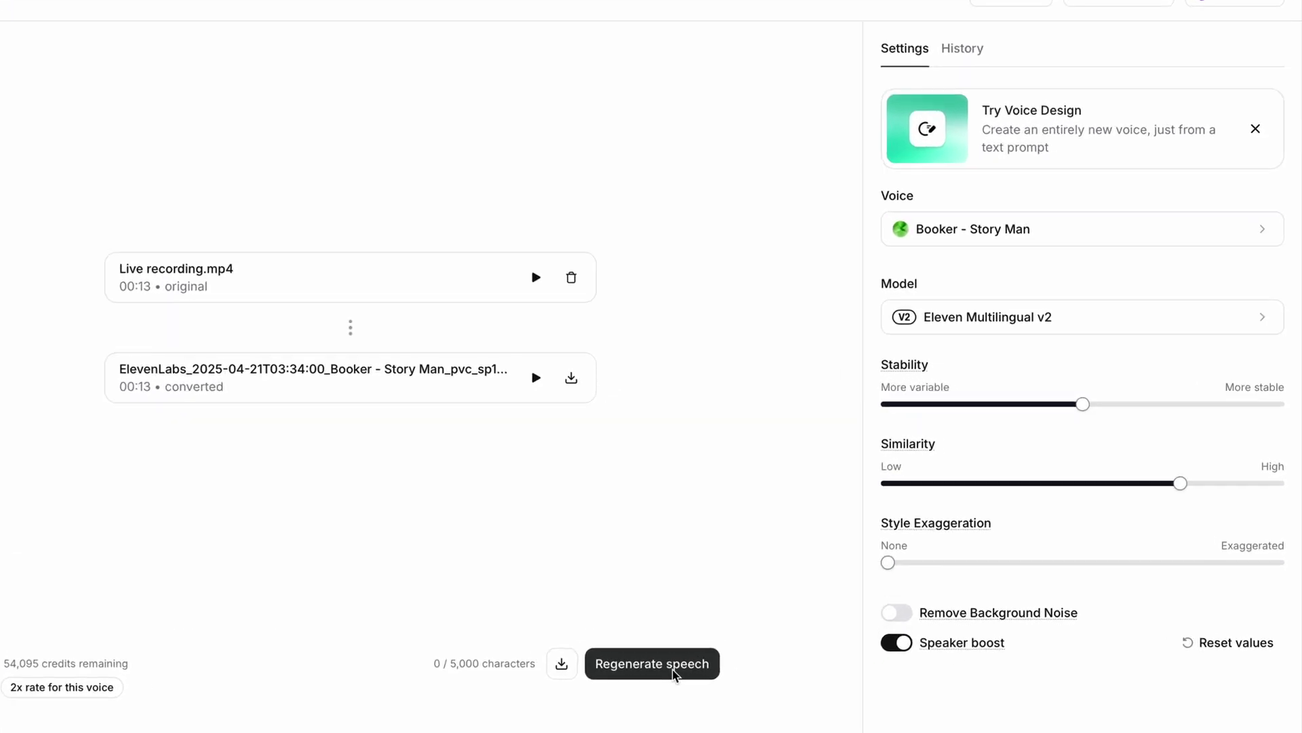
Step: Pick Brian from the Default voices and convert the live recording into his voice
click(1029, 202)
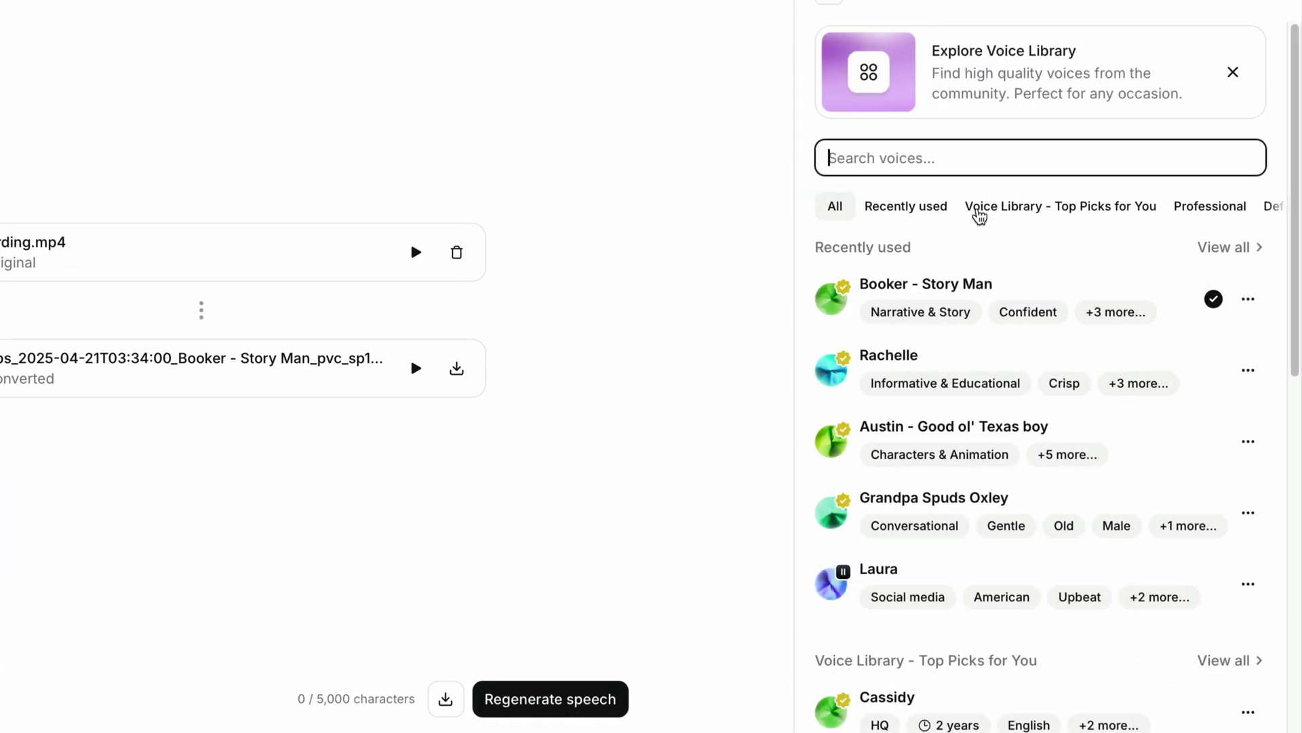
scroll(940, 619, down, 4)
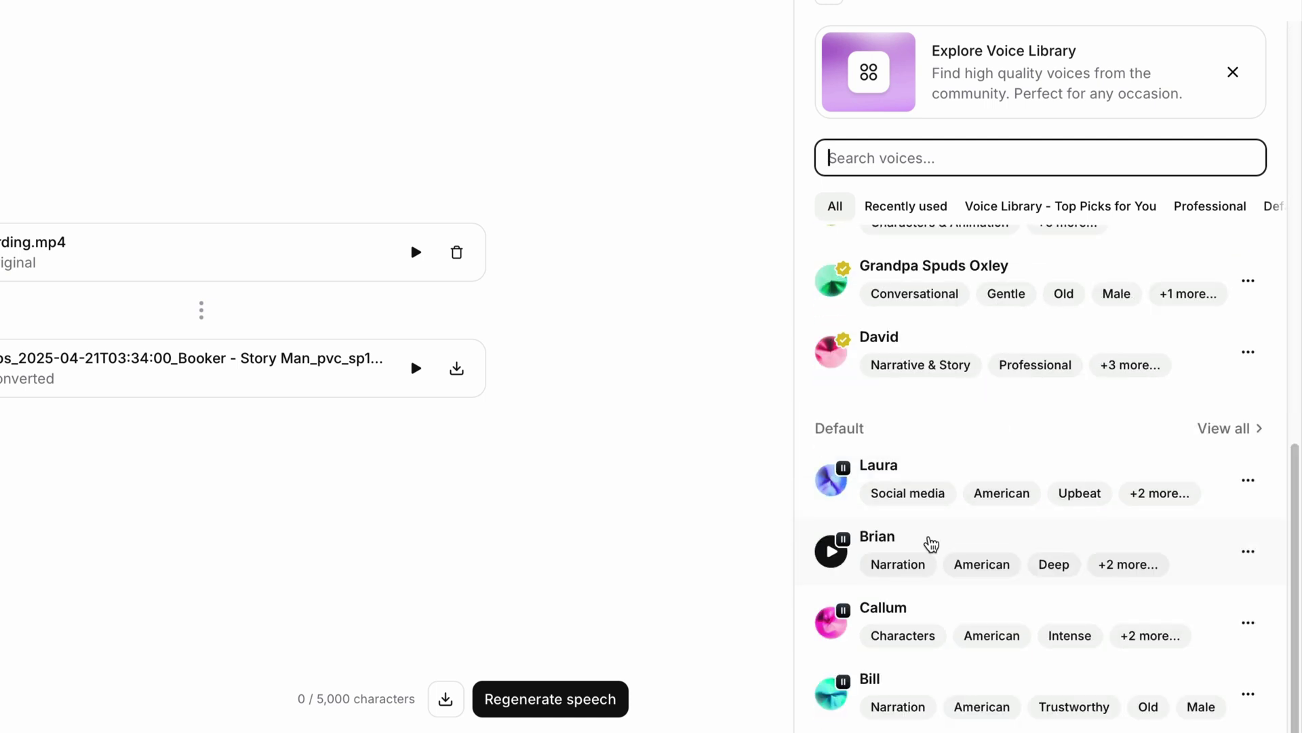
click(929, 541)
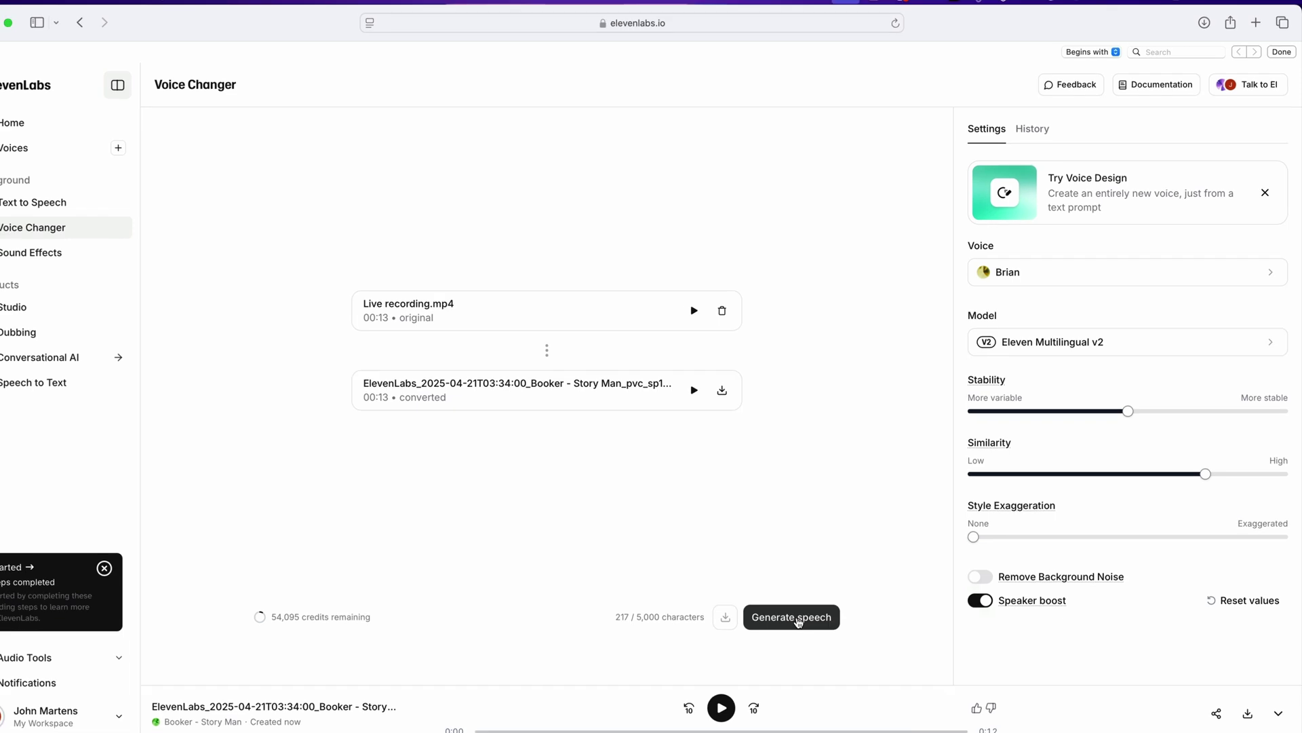
click(799, 620)
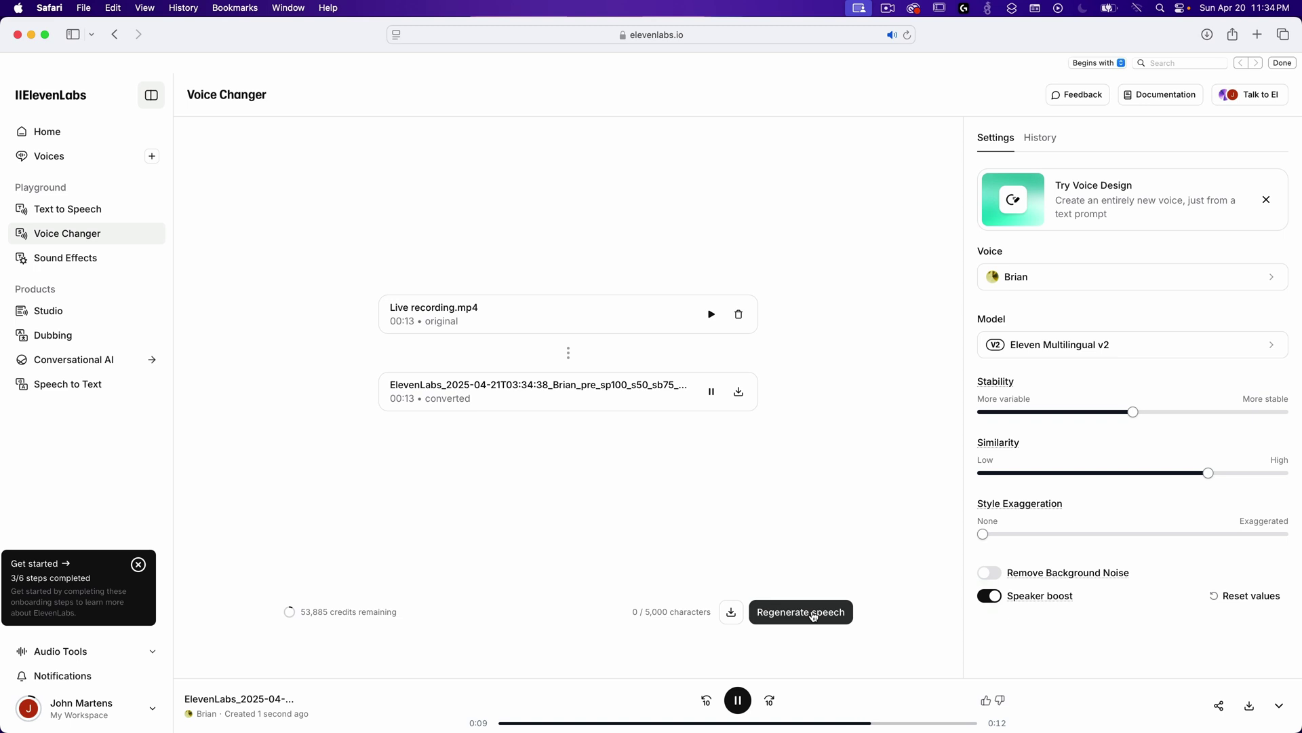
click(813, 612)
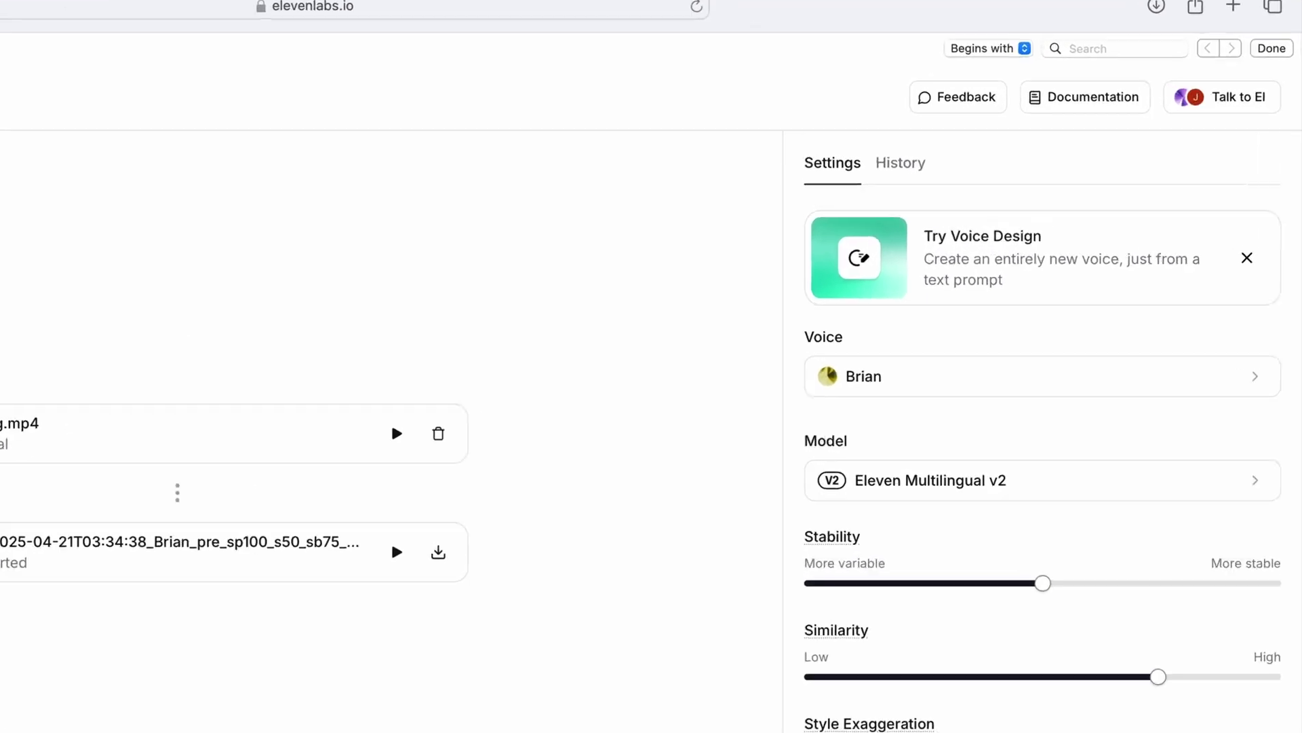
click(804, 195)
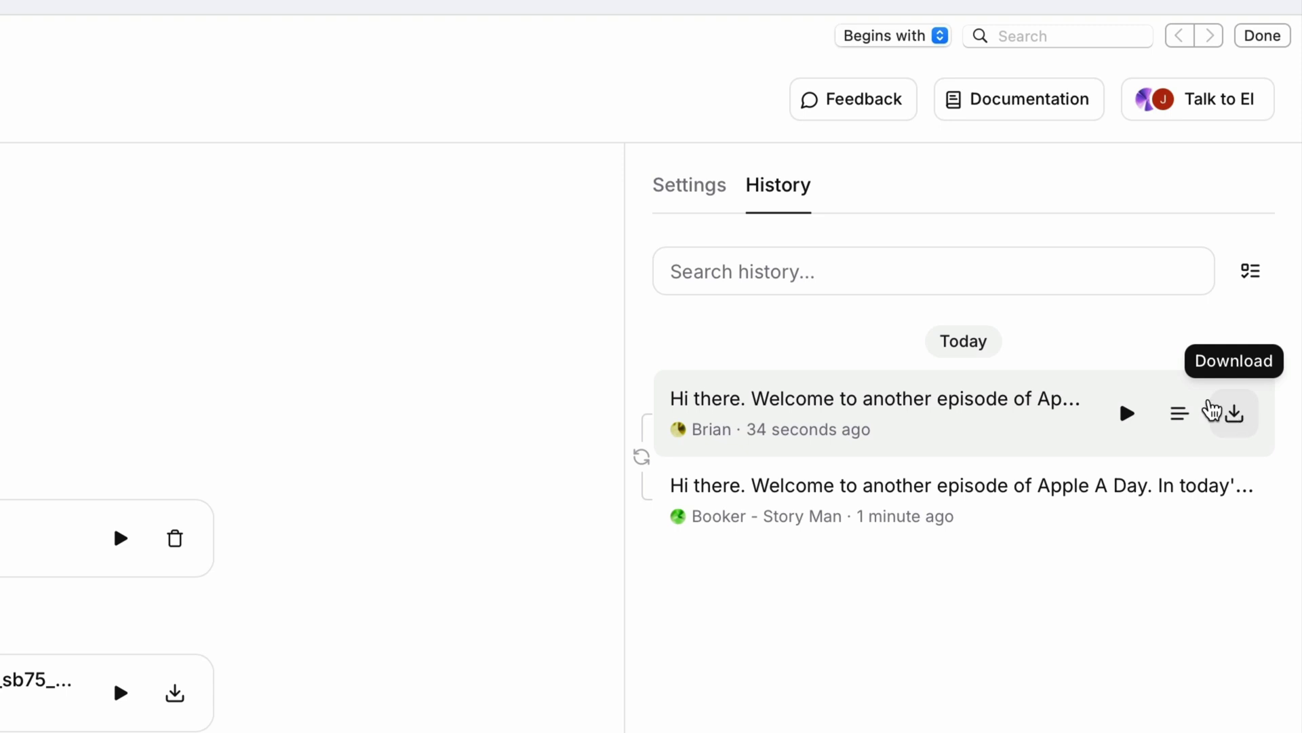
click(683, 192)
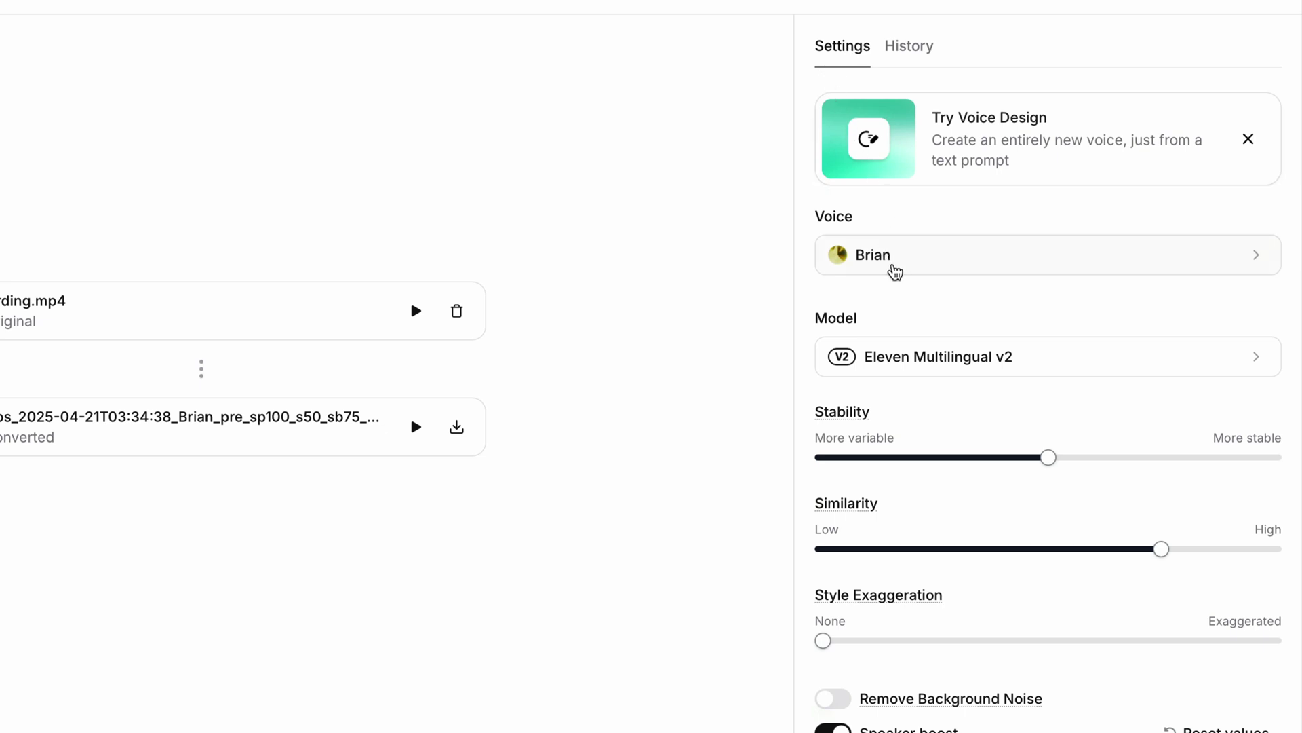
Step: Pick Rachelle from Recently used voices and convert the live recording into her voice
click(904, 271)
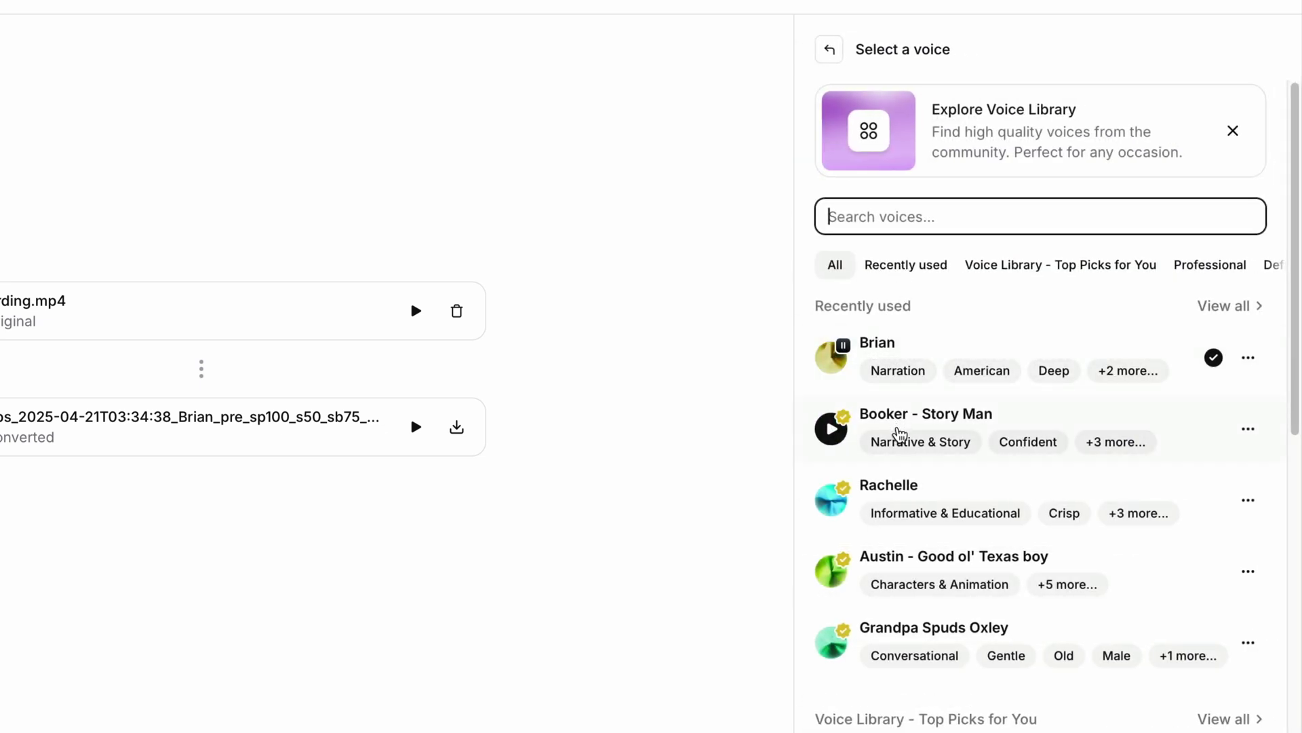
click(946, 494)
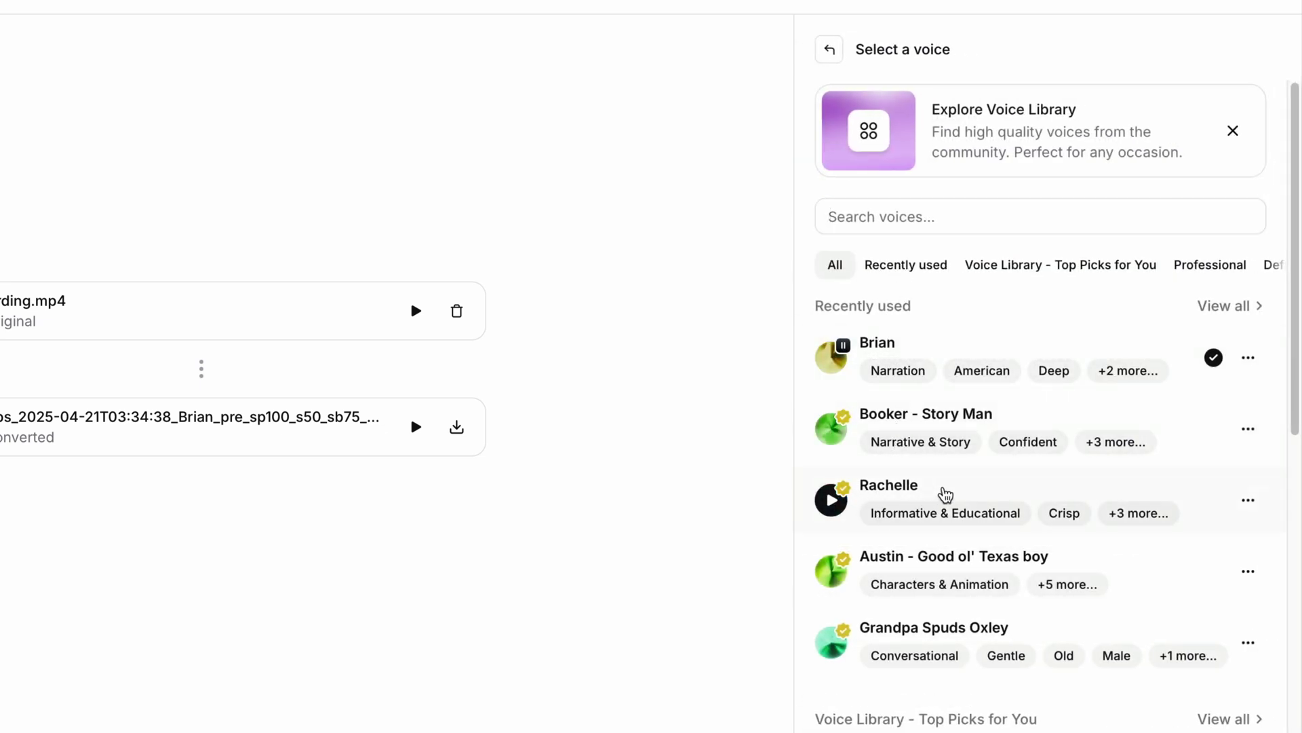
click(946, 493)
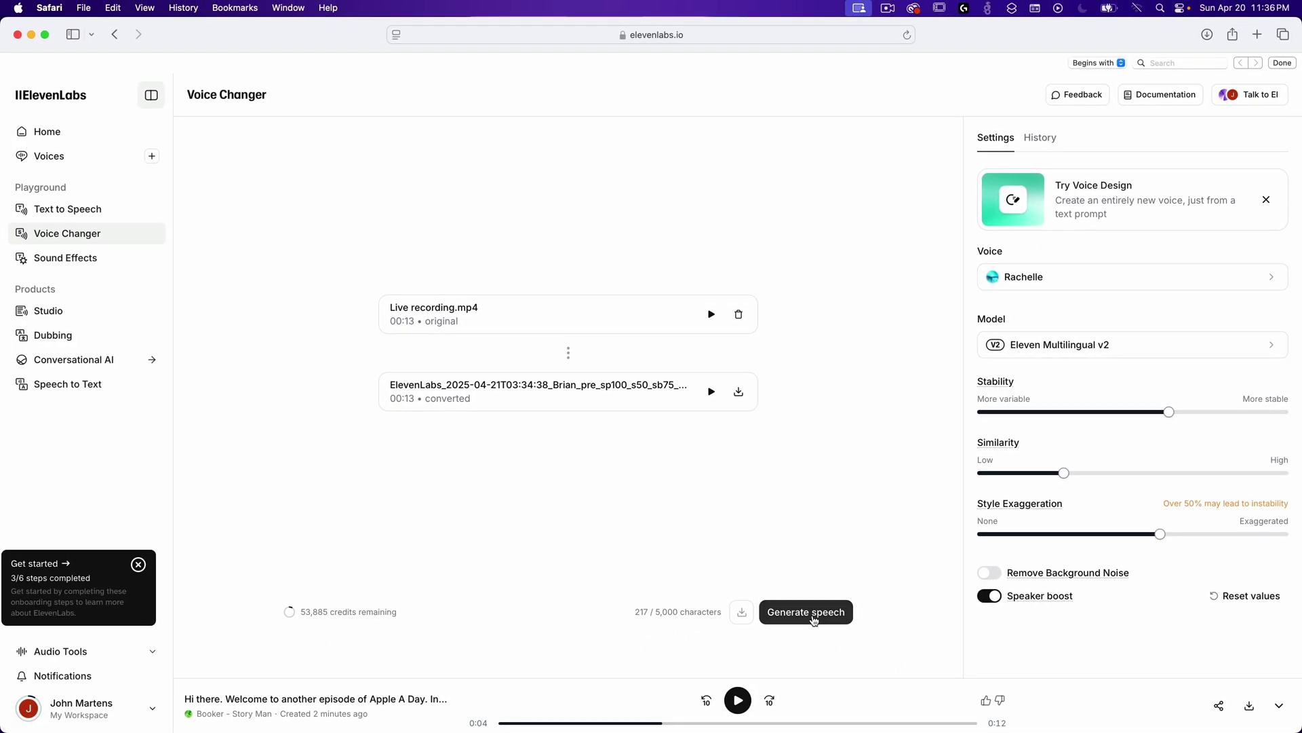
click(812, 619)
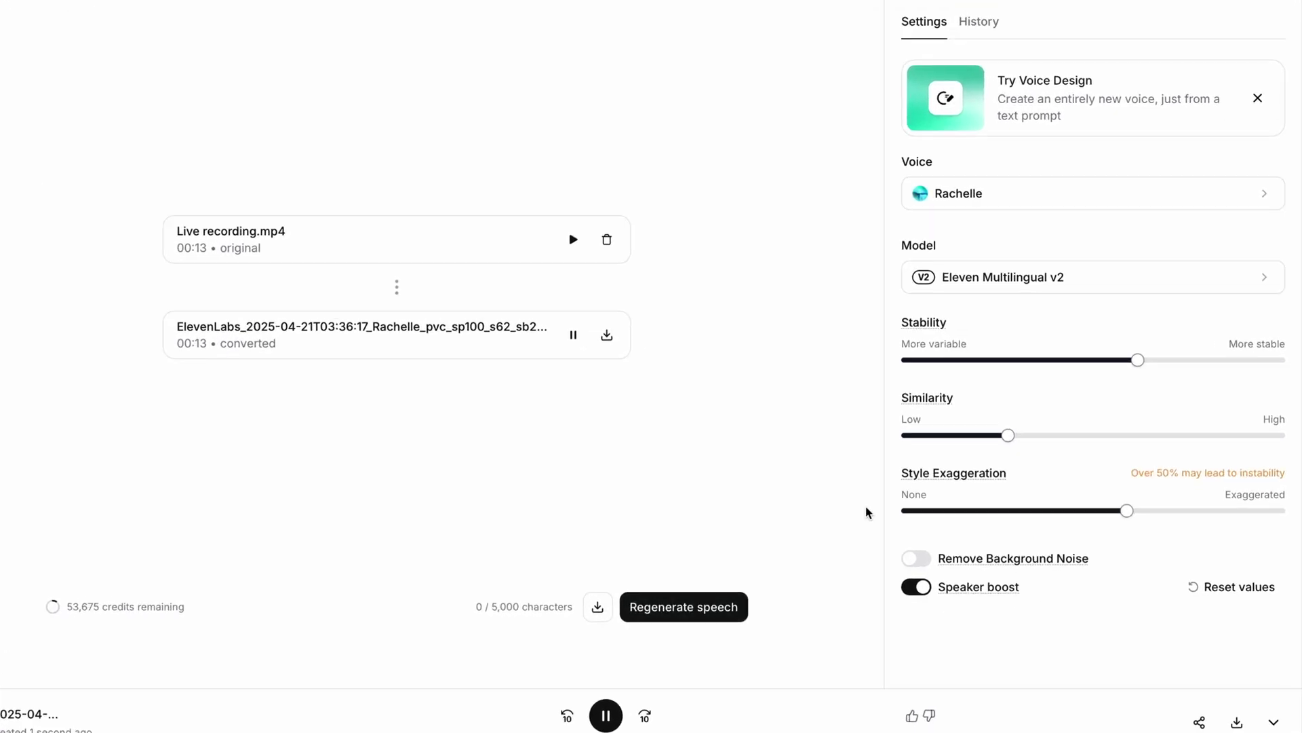
click(989, 103)
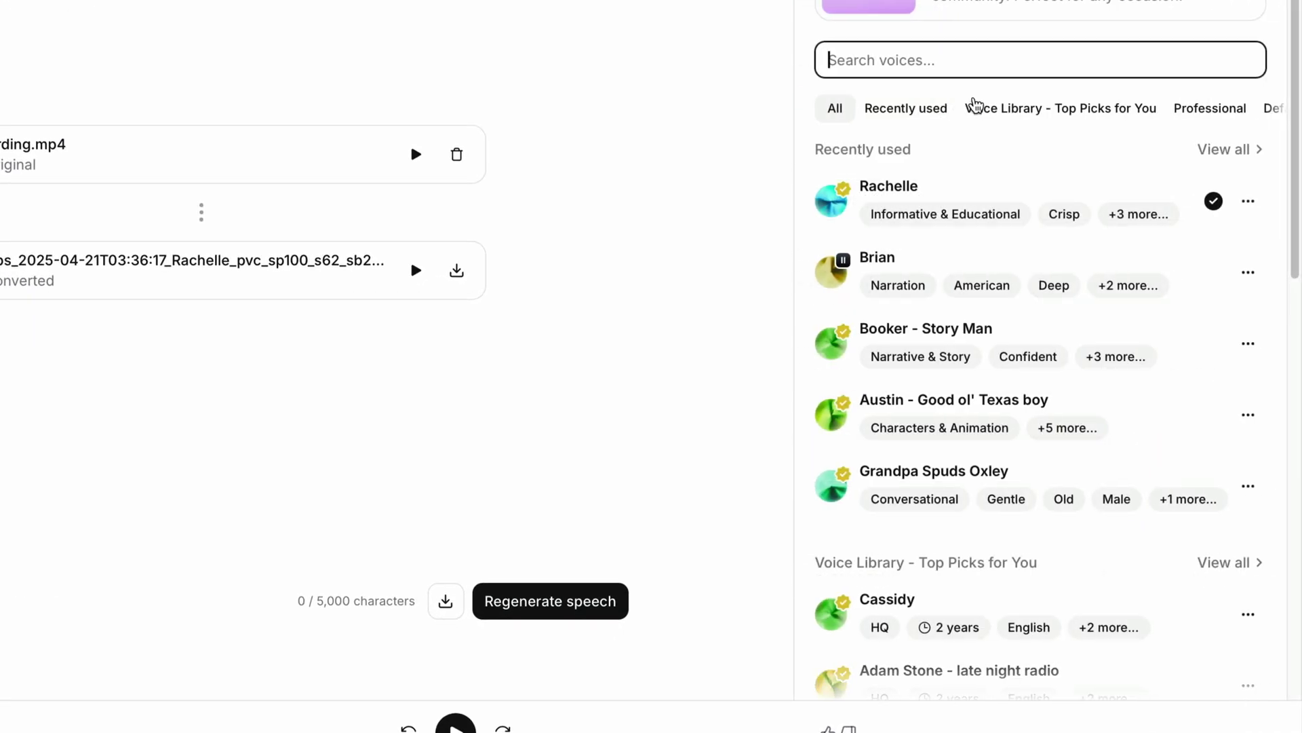
click(830, 207)
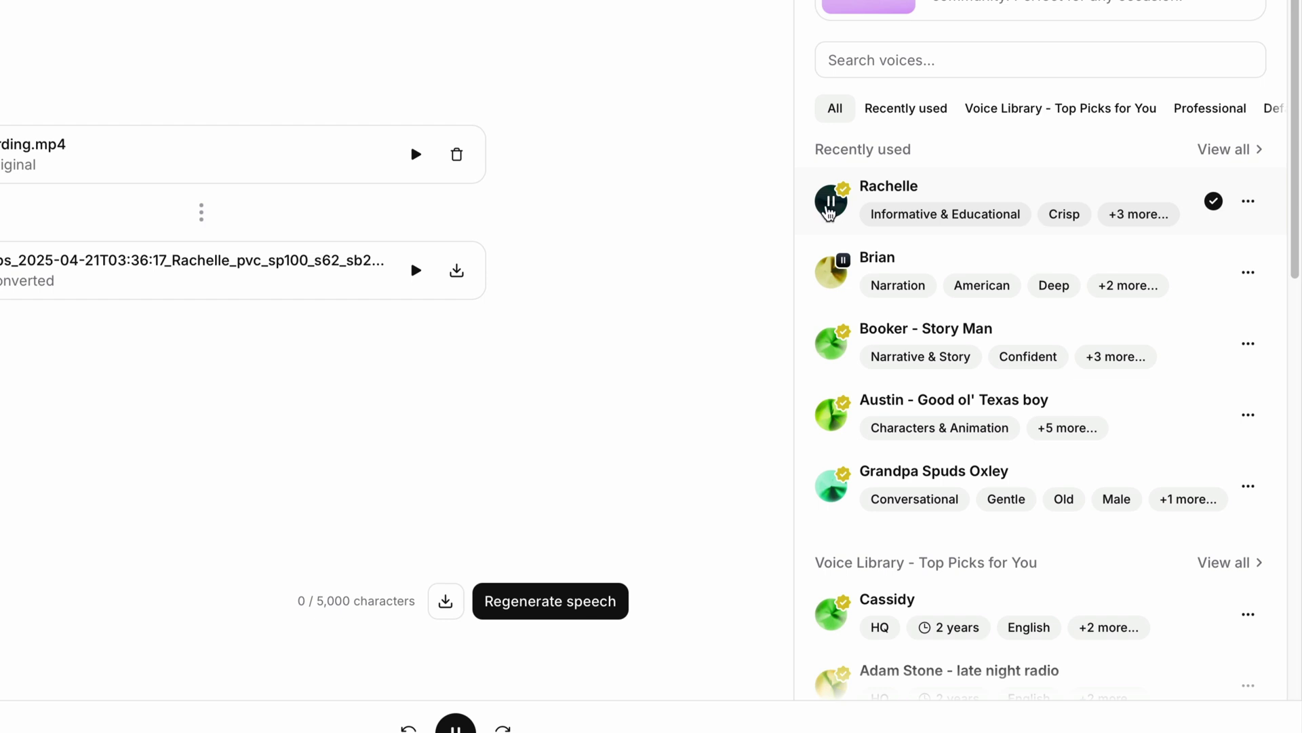
click(829, 212)
click(882, 199)
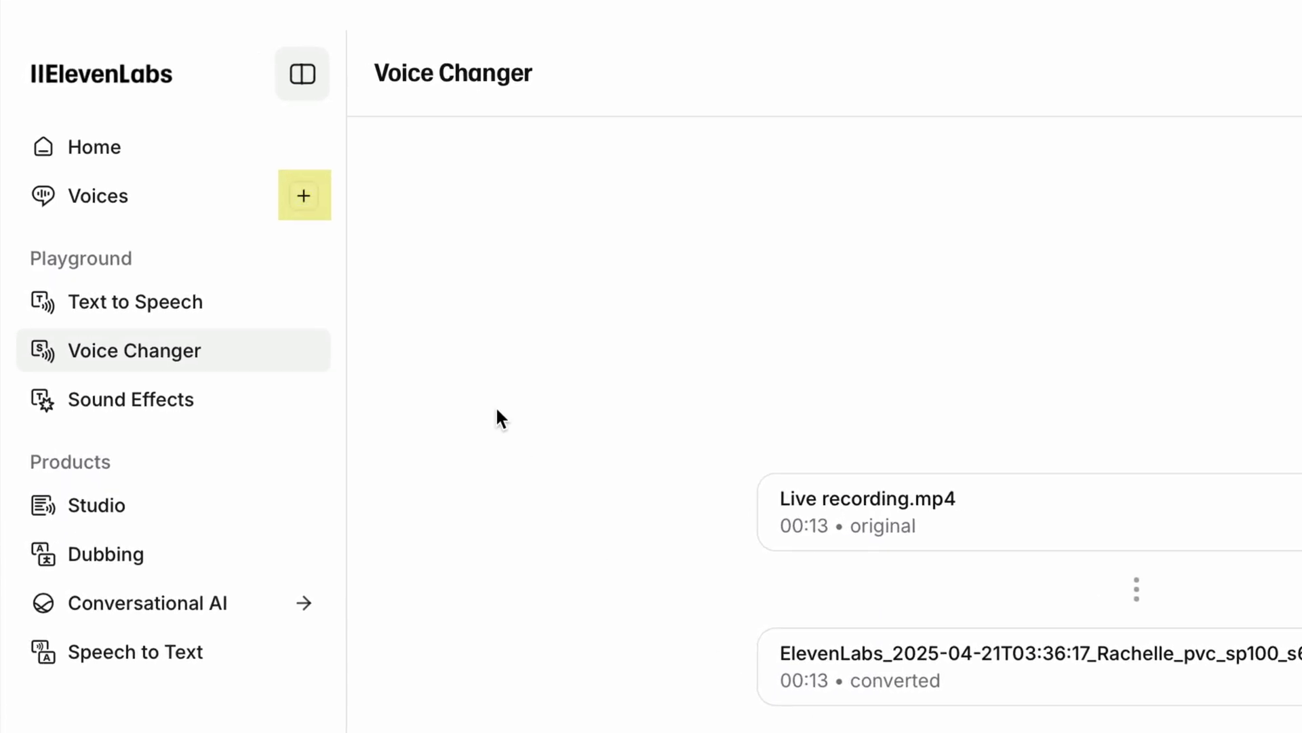
Step: Use the + beside Voices in the sidebar to bring up the Add a new voice options
click(302, 198)
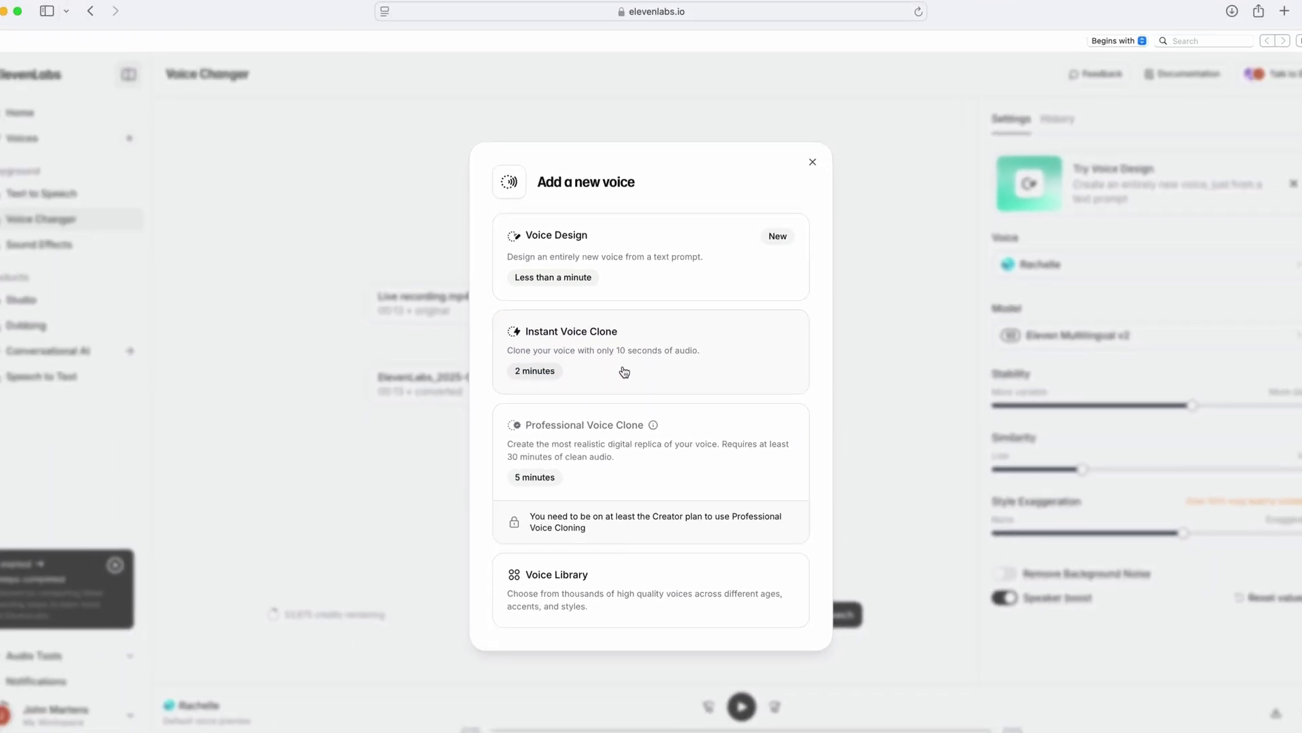
Step: Start an Instant Voice Clone using AppleADay-Snippet.mp3 as the voice sample
click(624, 371)
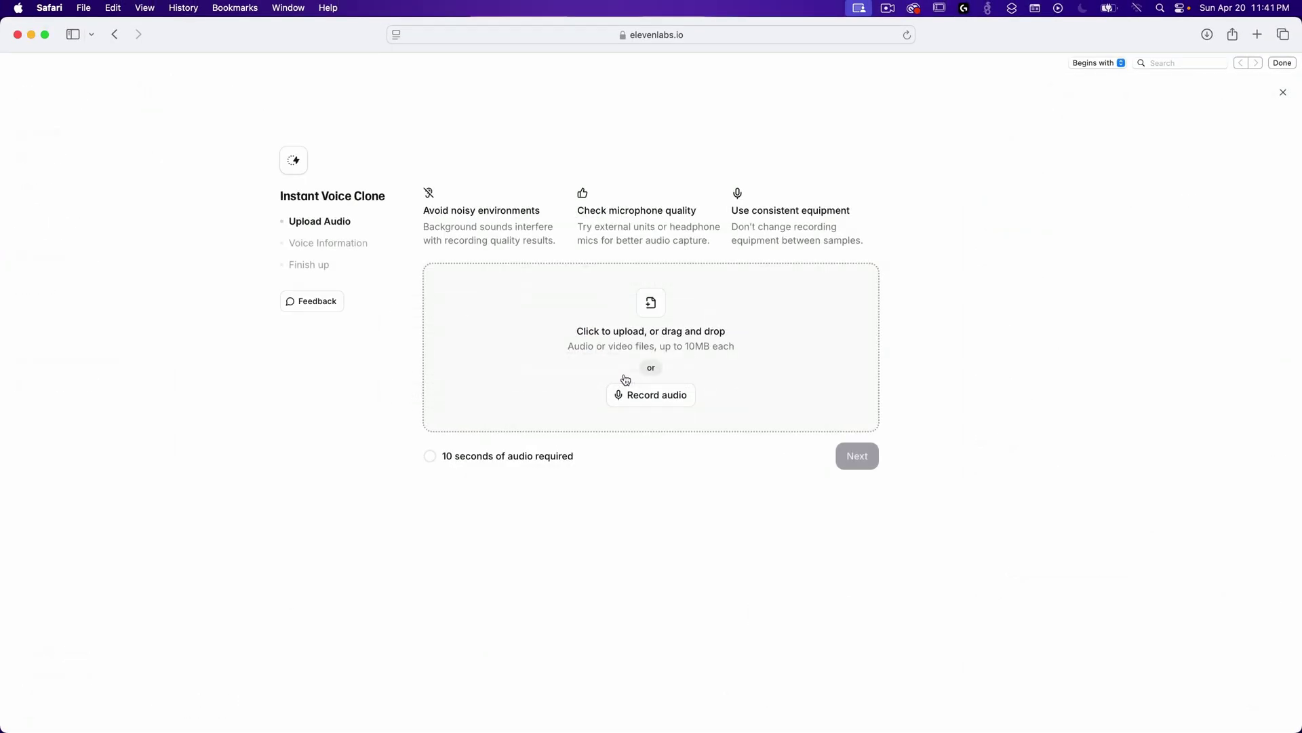
key(super+Tab)
drag(945, 263, 733, 353)
click(751, 487)
click(850, 551)
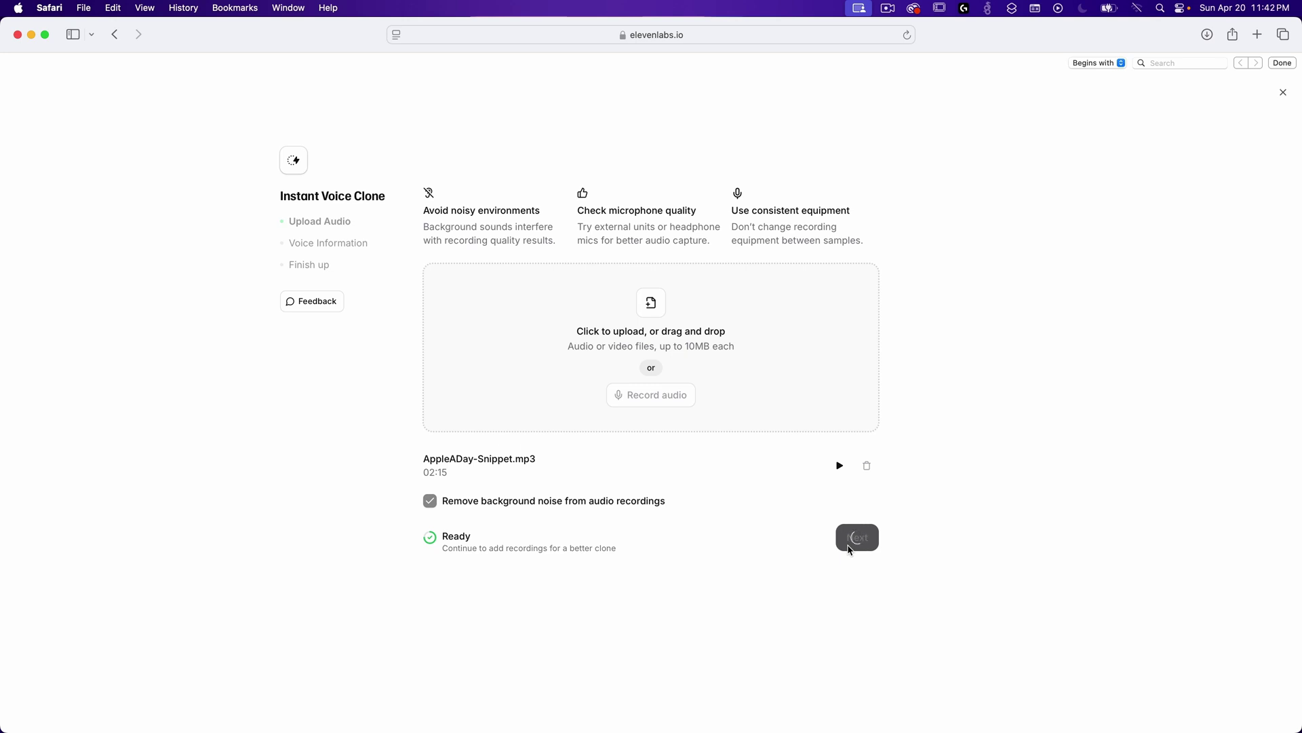
Step: Name the clone 'Apple-A-Day Test', label it English, describe it 'Test', confirm consent and save
click(472, 287)
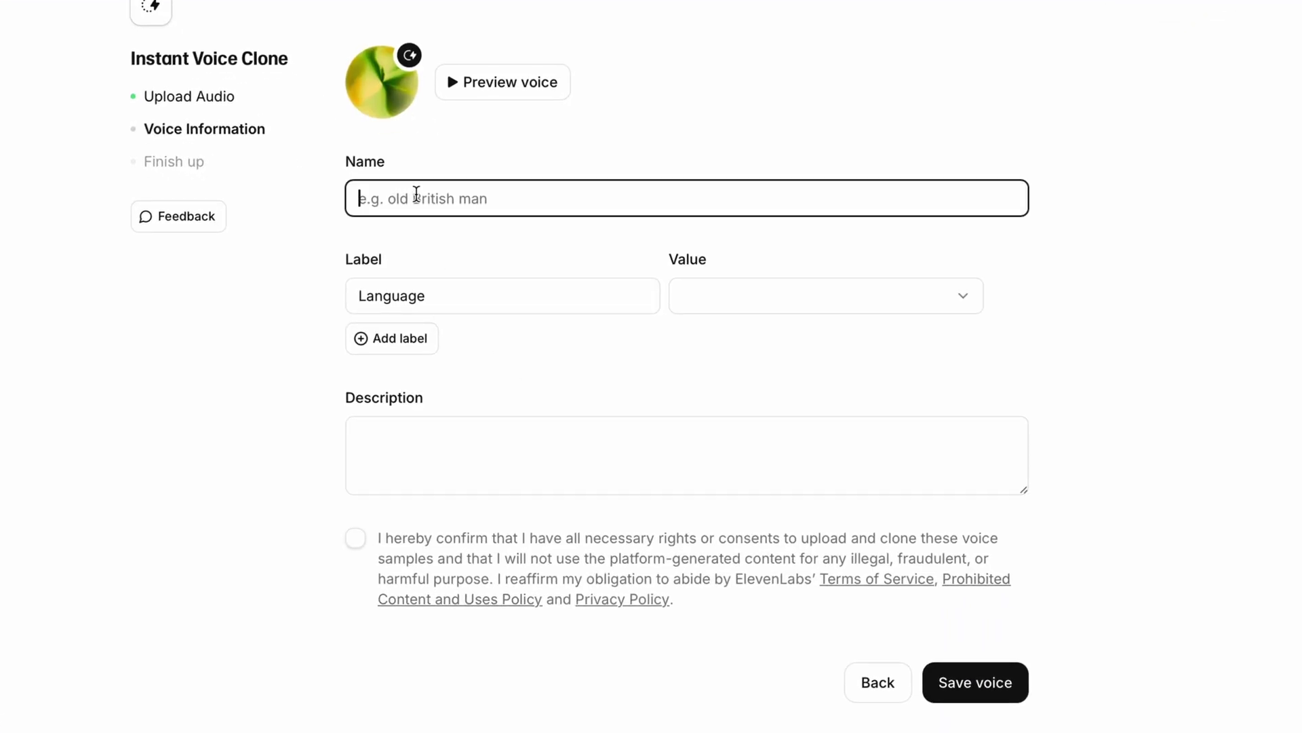
text(Apple-A-)
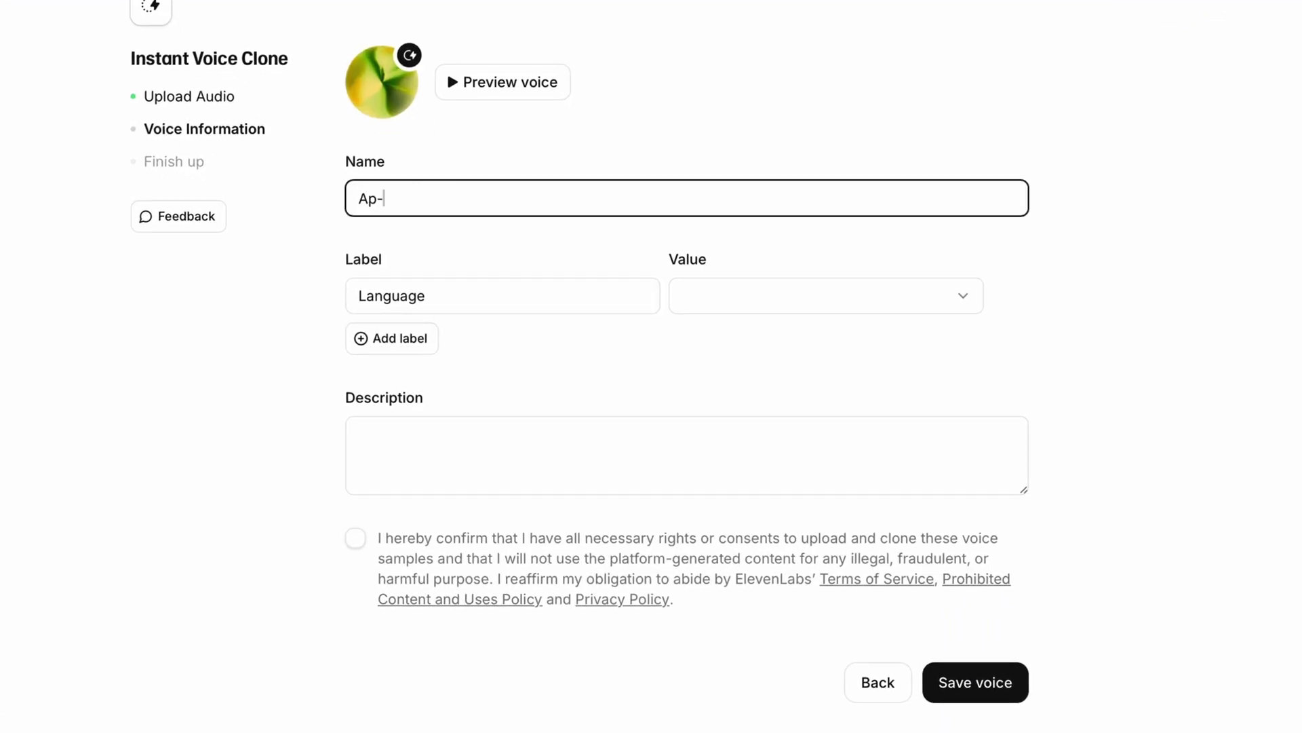
text(Day Test)
click(780, 295)
click(762, 567)
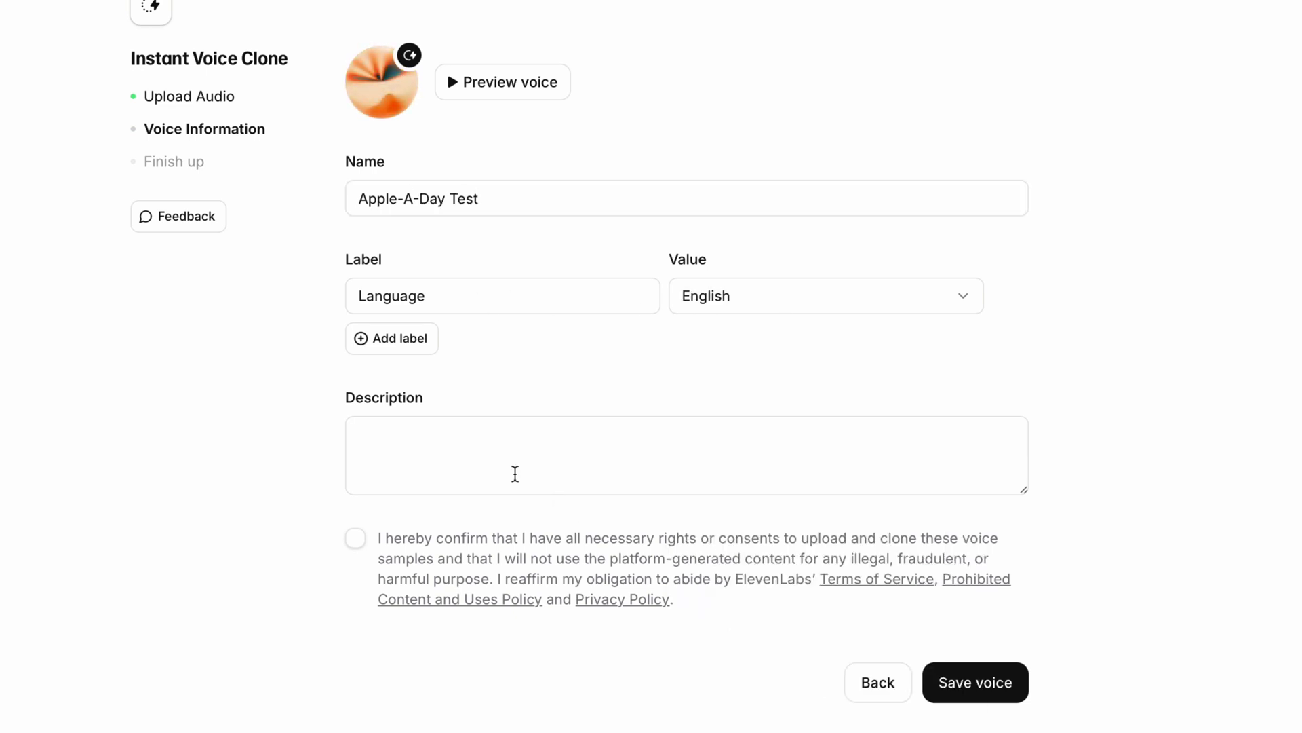
click(482, 454)
text(Test)
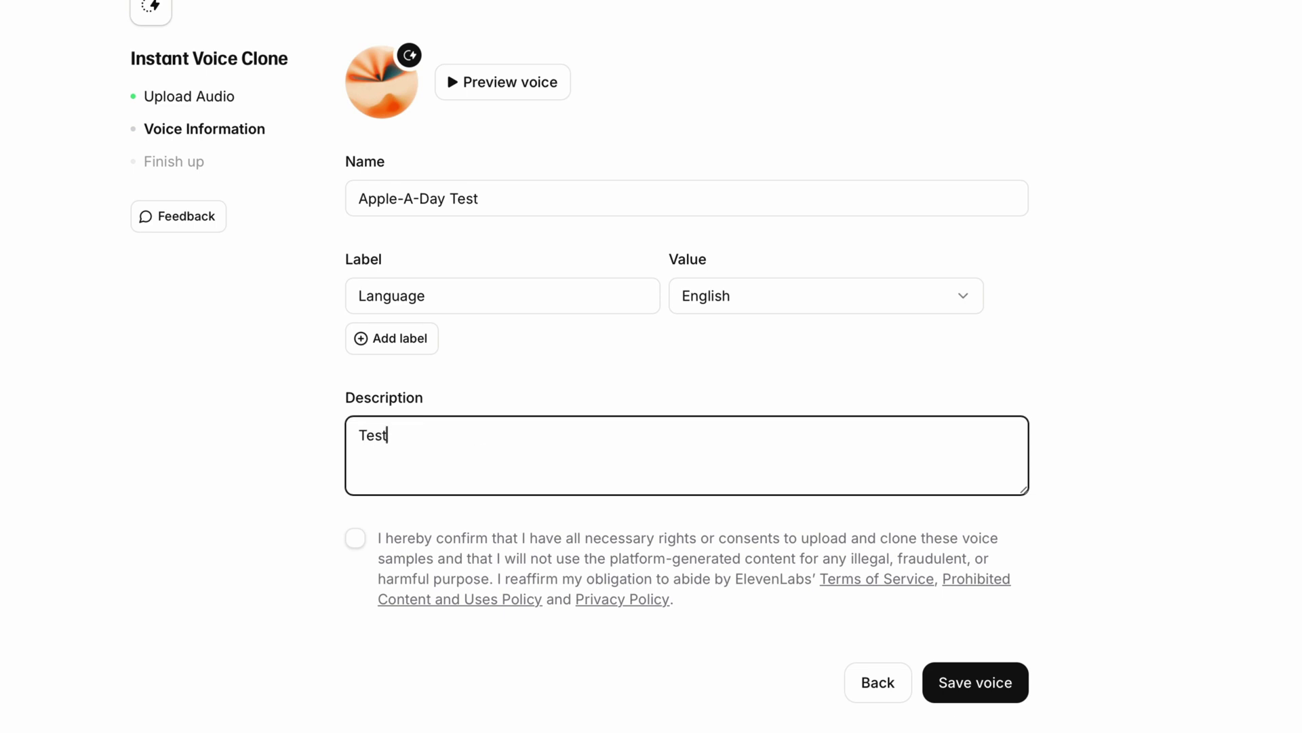
click(356, 539)
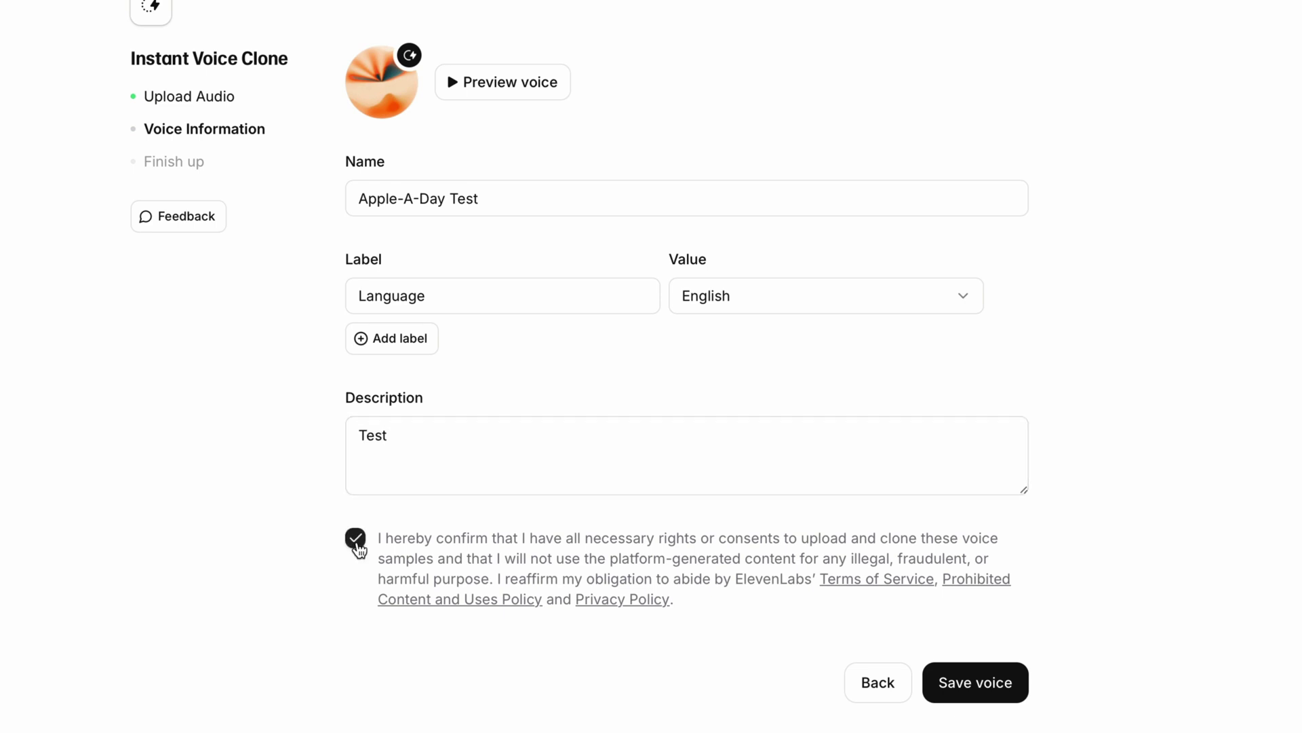
click(990, 699)
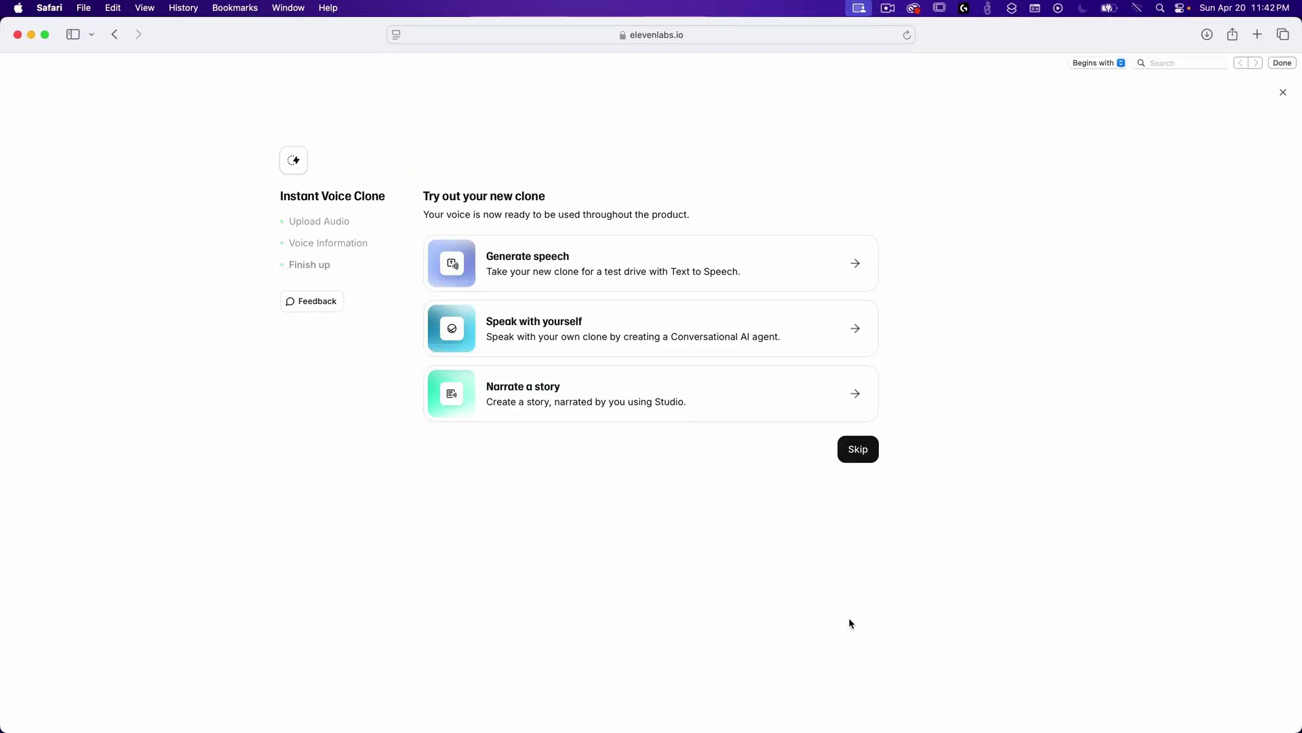
Step: Generate the welcome text in Text to Speech with the Apple-A-Day Test cloned voice
click(789, 263)
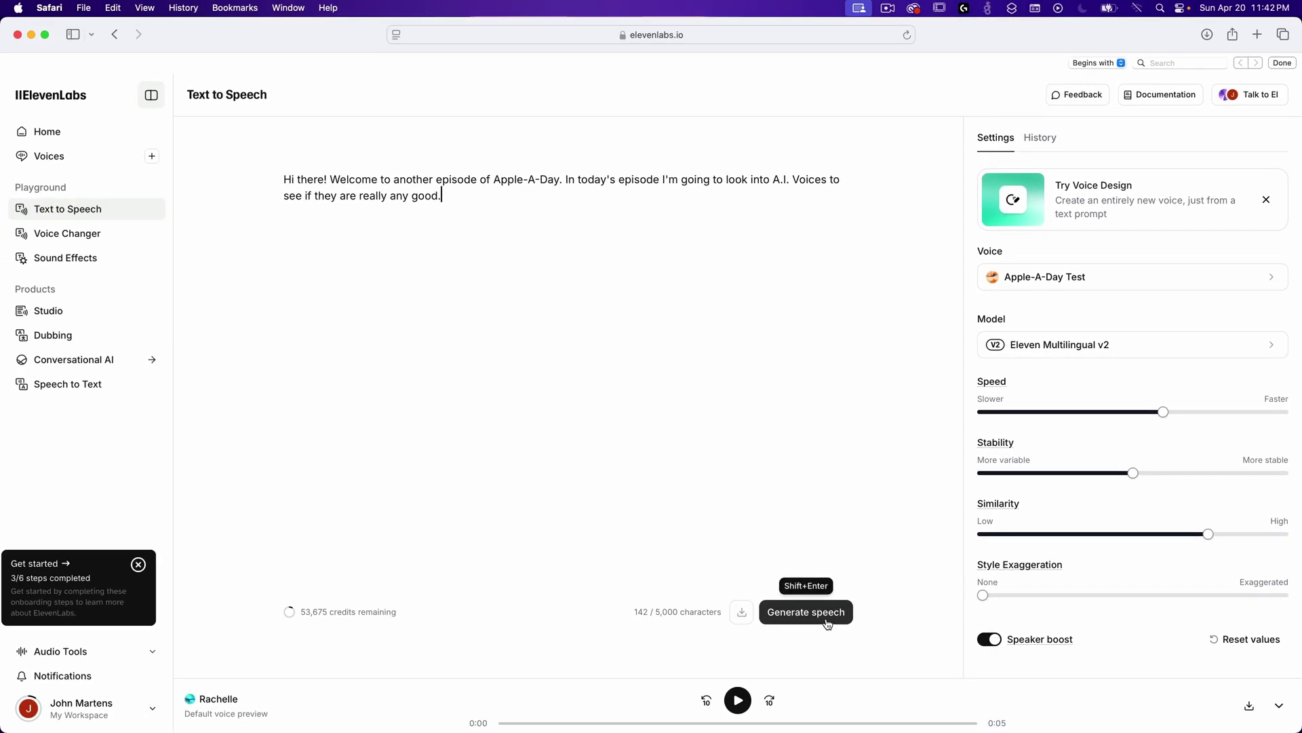
click(827, 622)
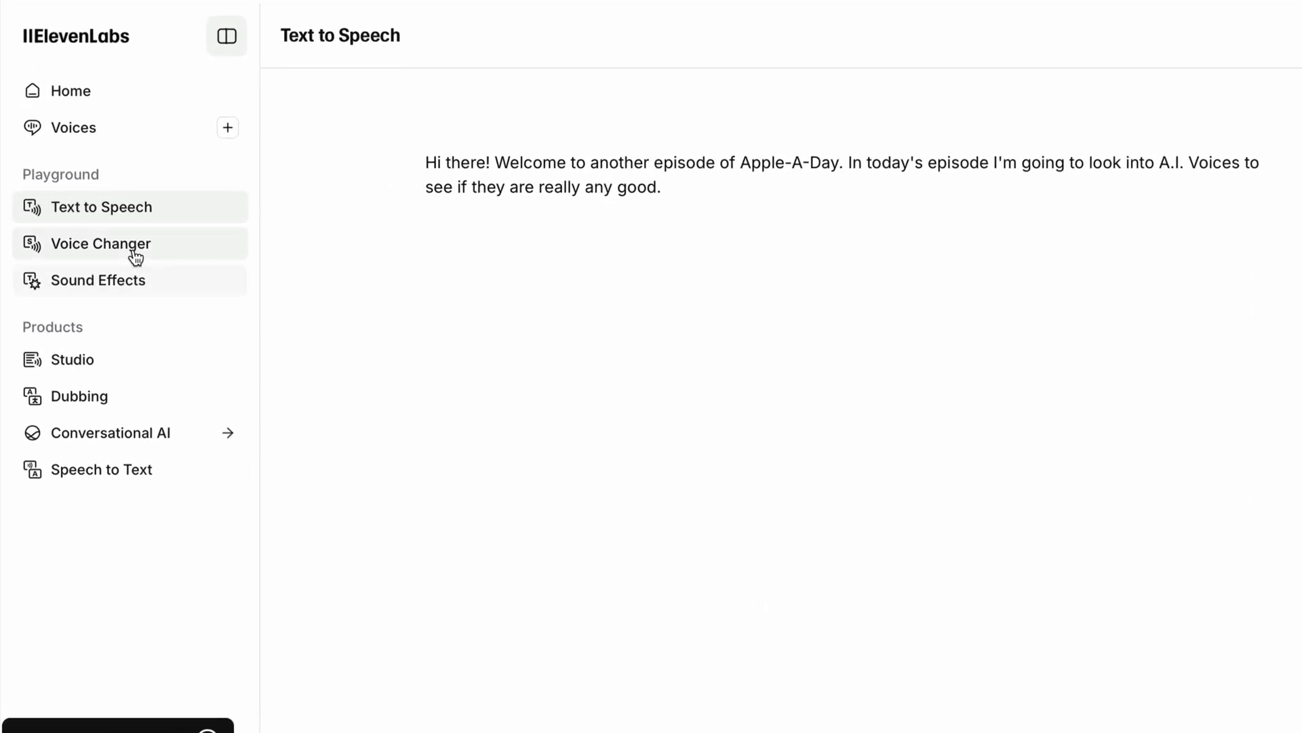
click(135, 252)
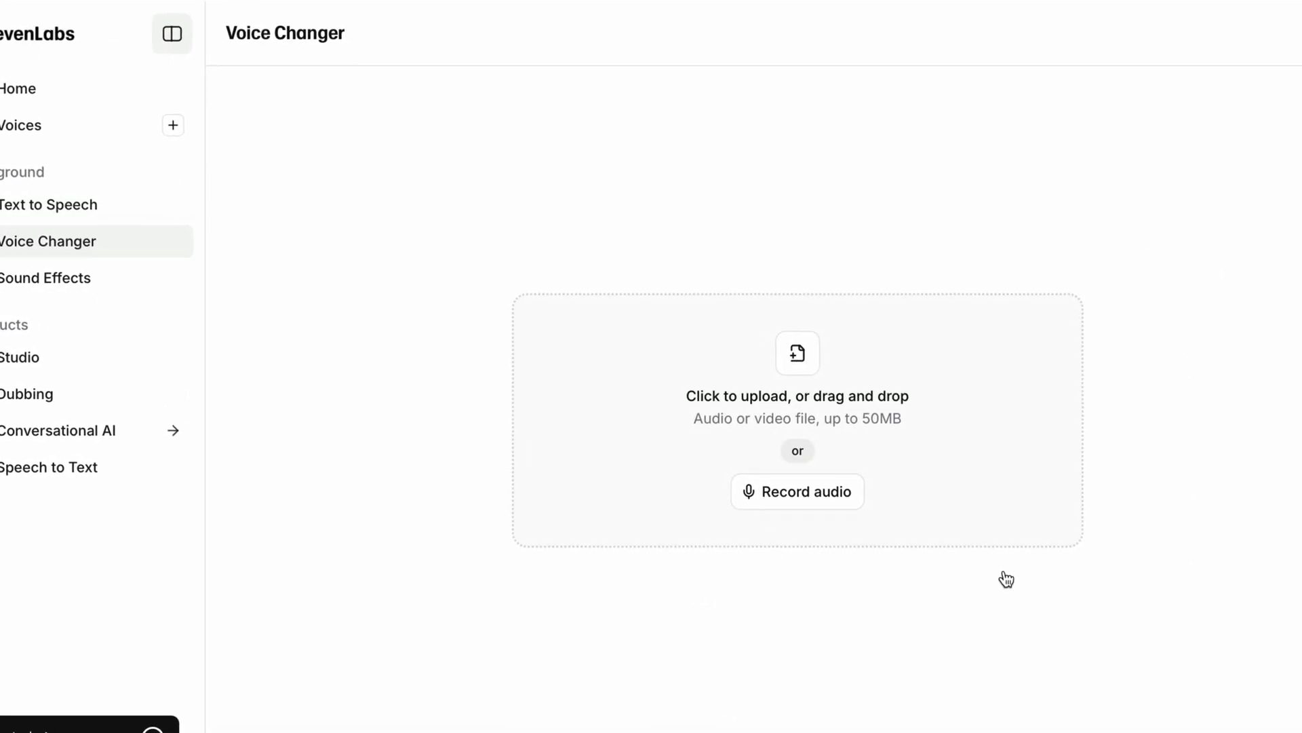
Step: Upload VoiceChangerTest1.mp3, convert it to the Apple-A-Day Test voice, and play the original
key(super+Tab)
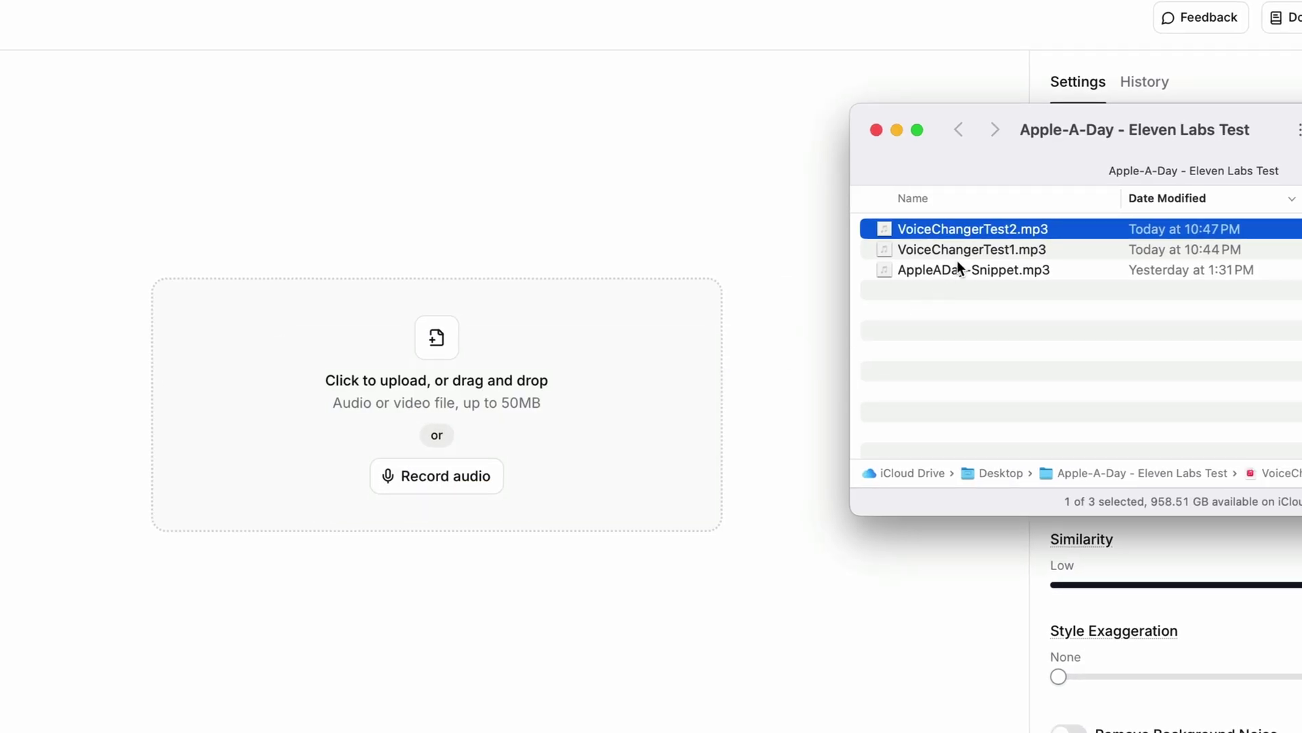
drag(978, 249, 475, 348)
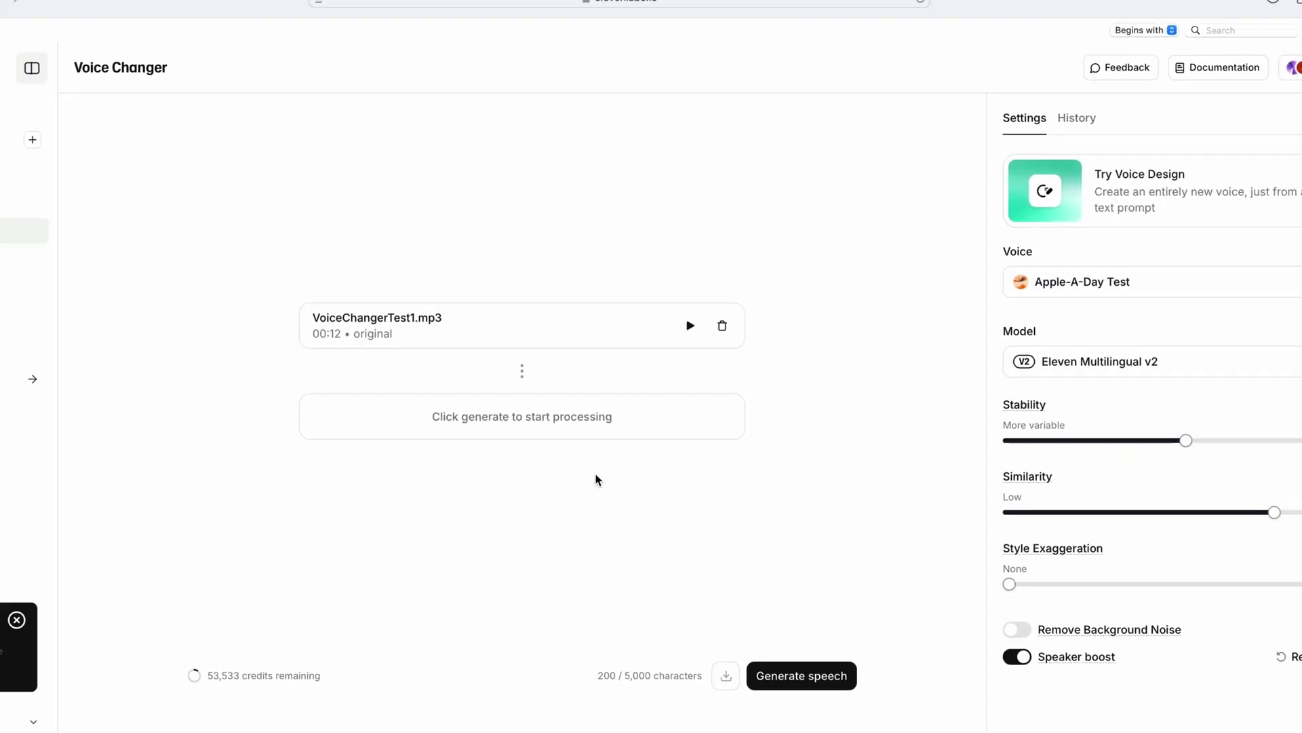
click(838, 683)
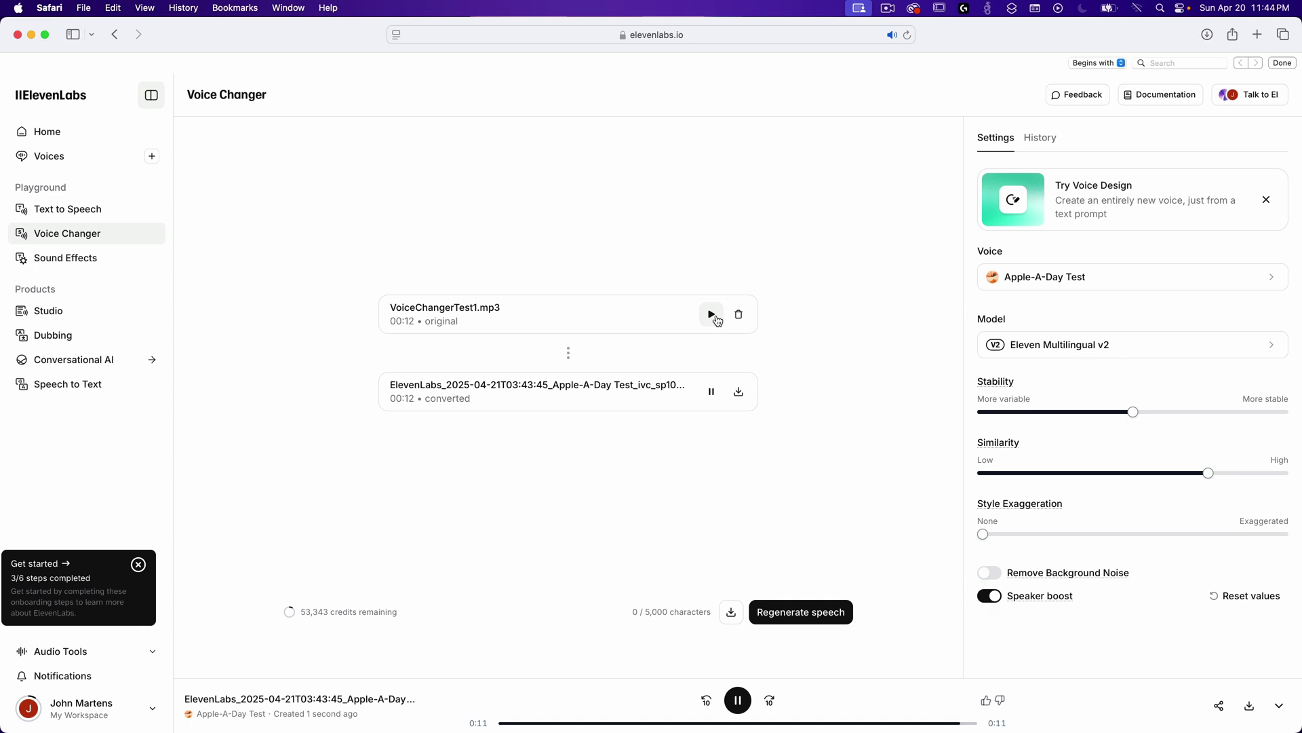
click(711, 314)
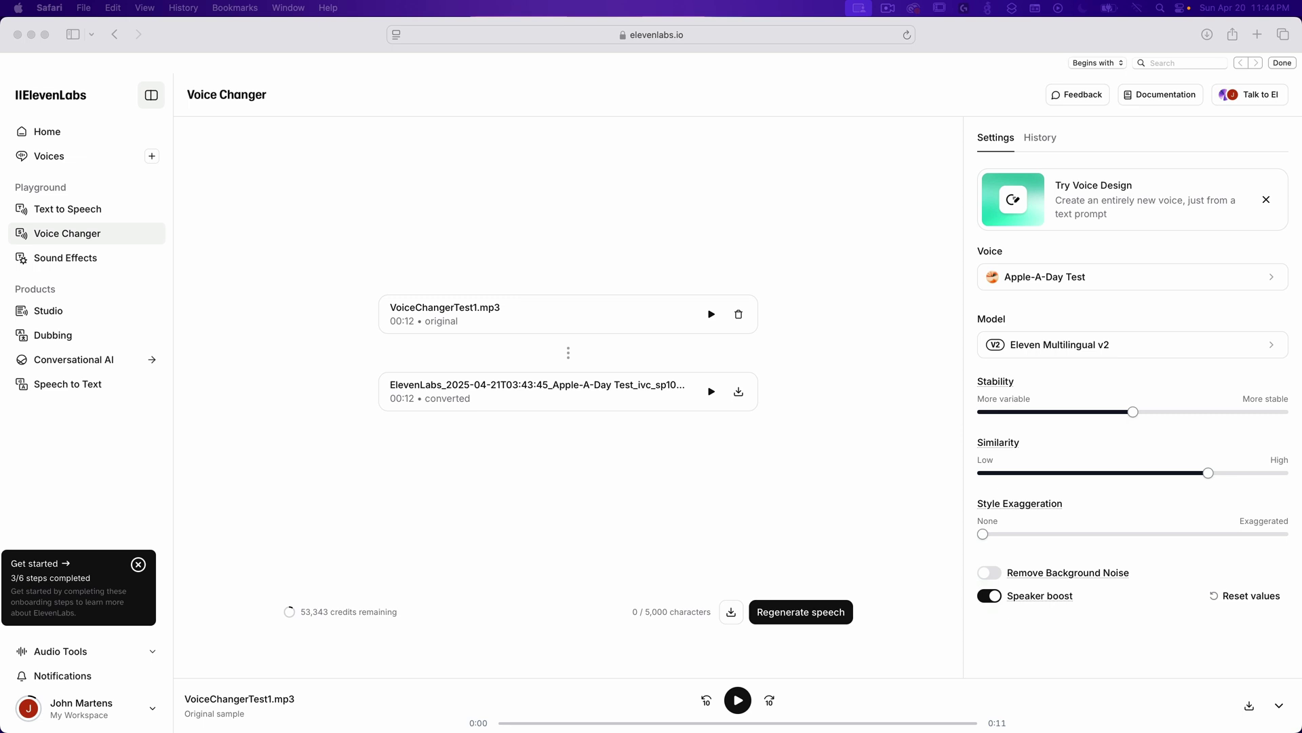
Step: Replace the first test with VoiceChangerTest2.mp3, convert it to Apple-A-Day Test, and play the original
click(739, 314)
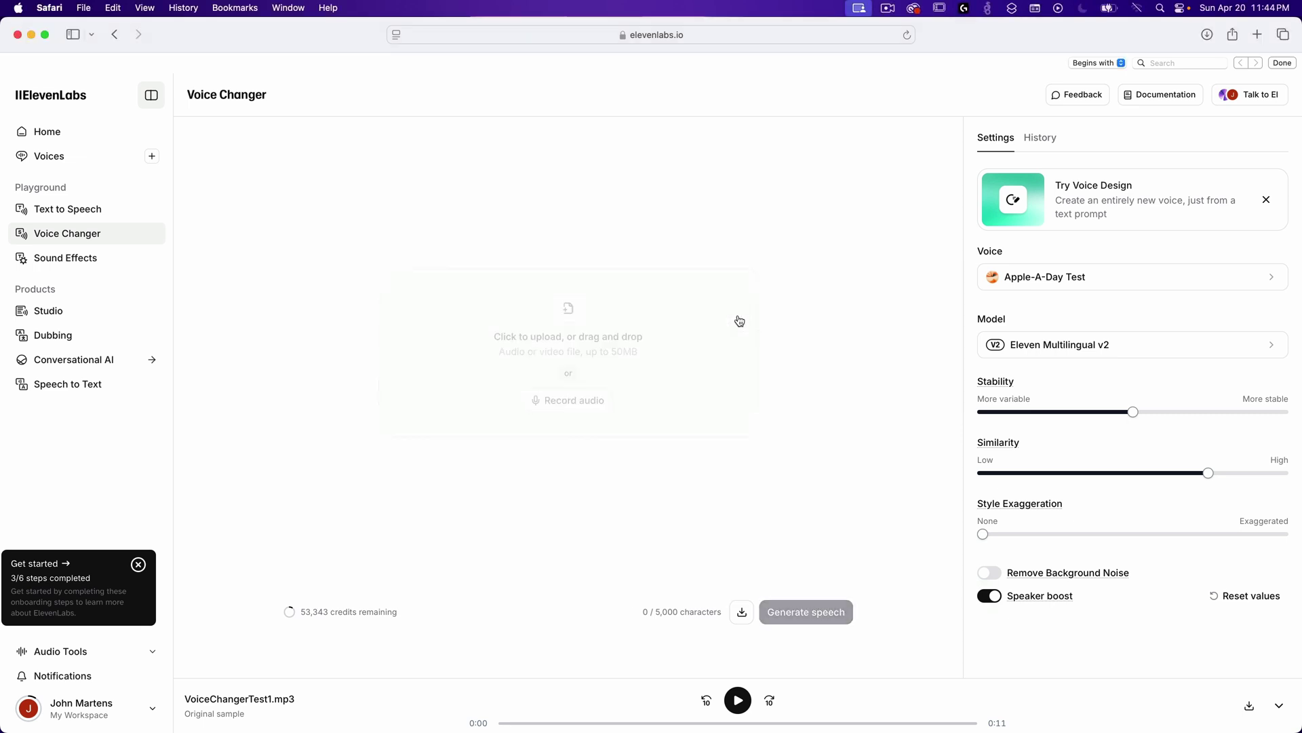
key(super+Tab)
key(super+Tab)
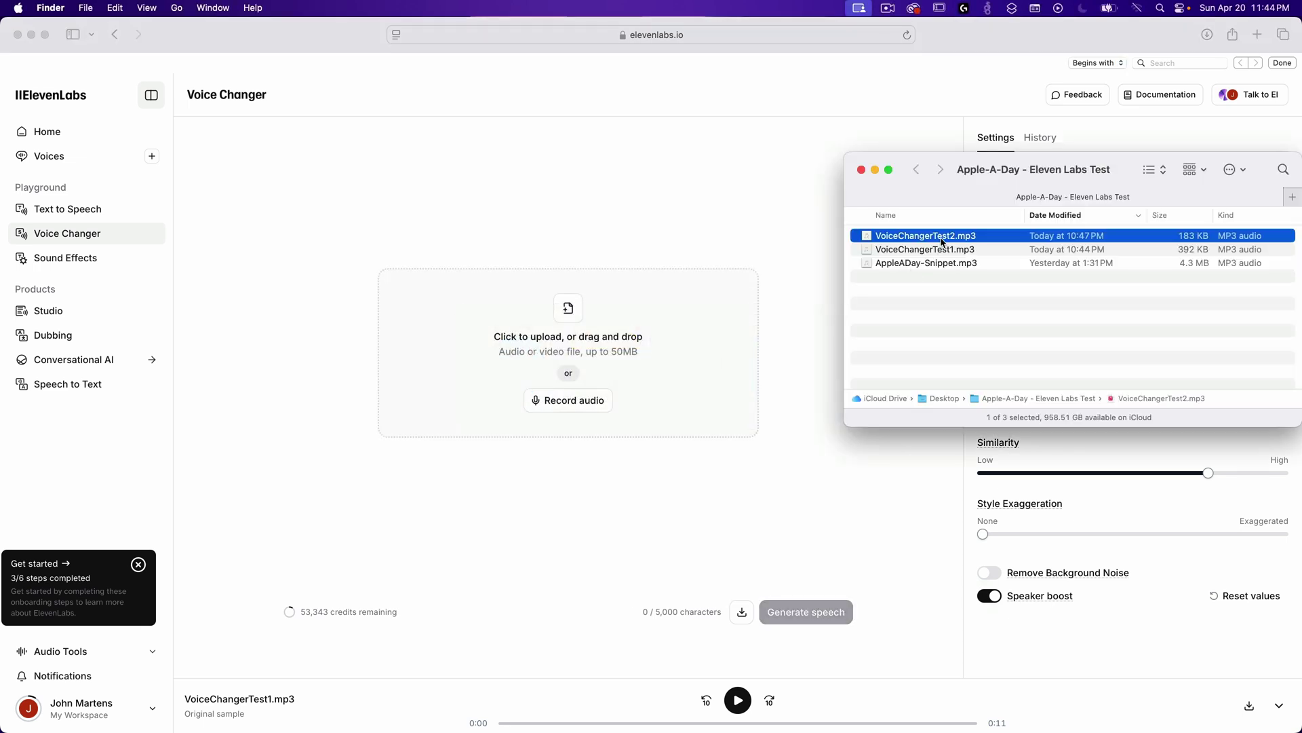
drag(942, 241, 612, 302)
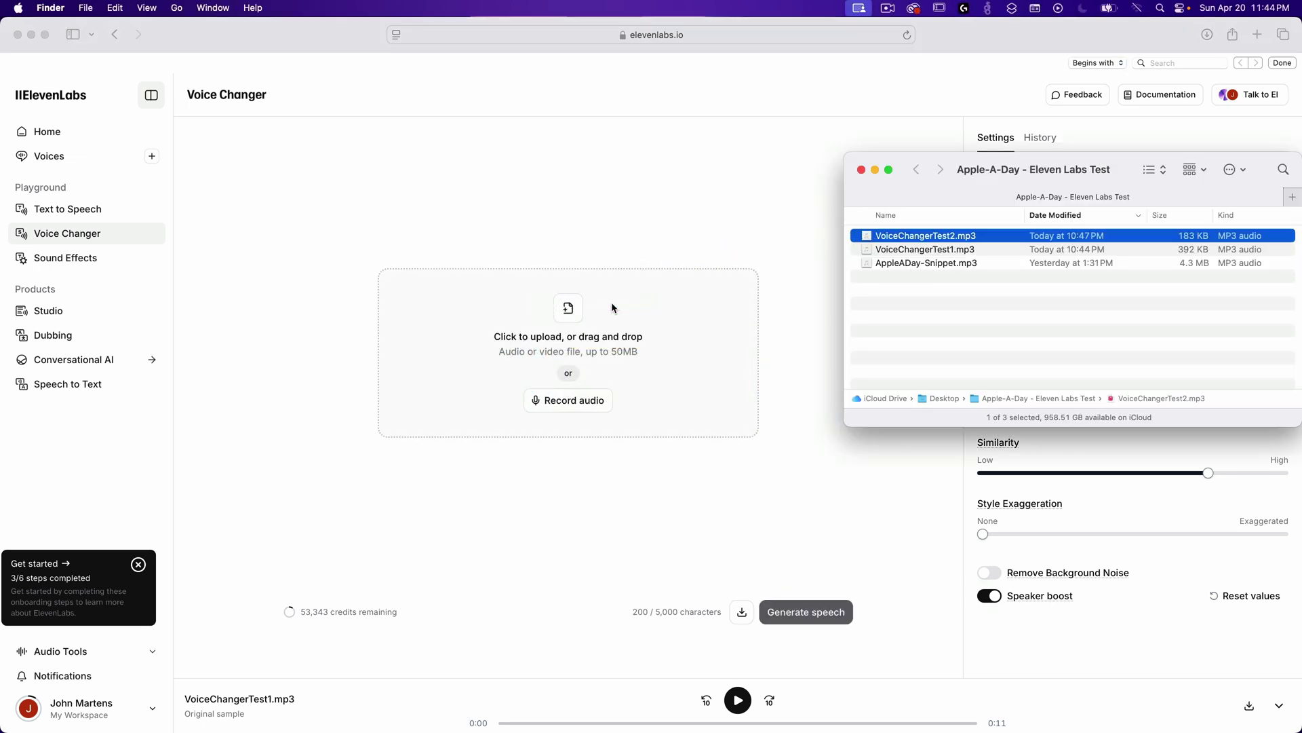
click(693, 489)
click(797, 613)
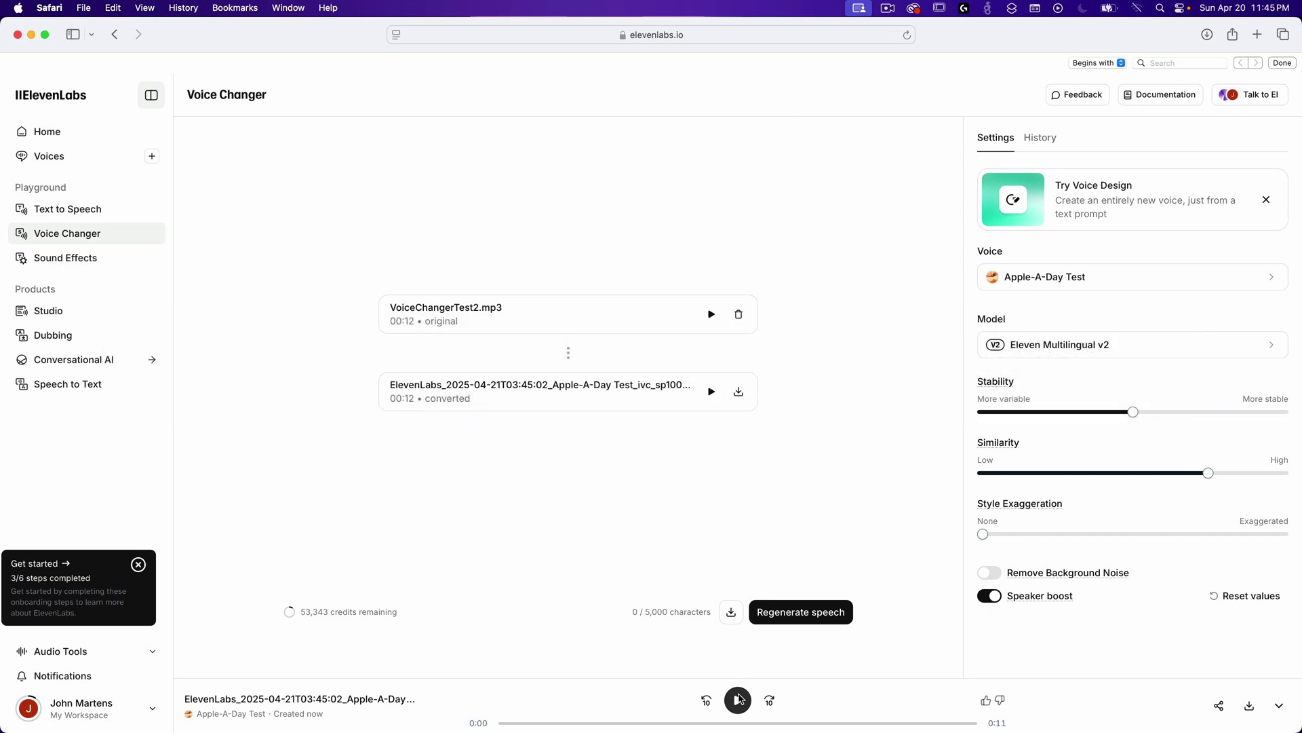
click(712, 315)
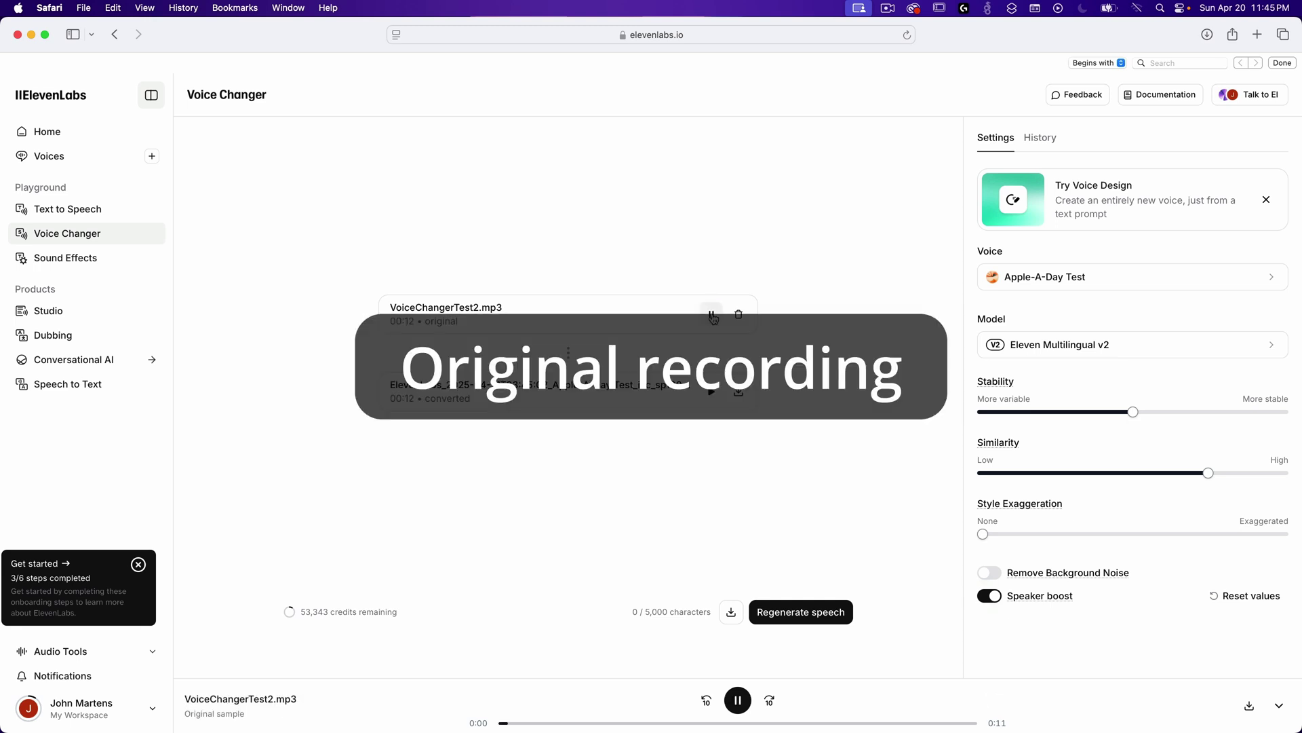